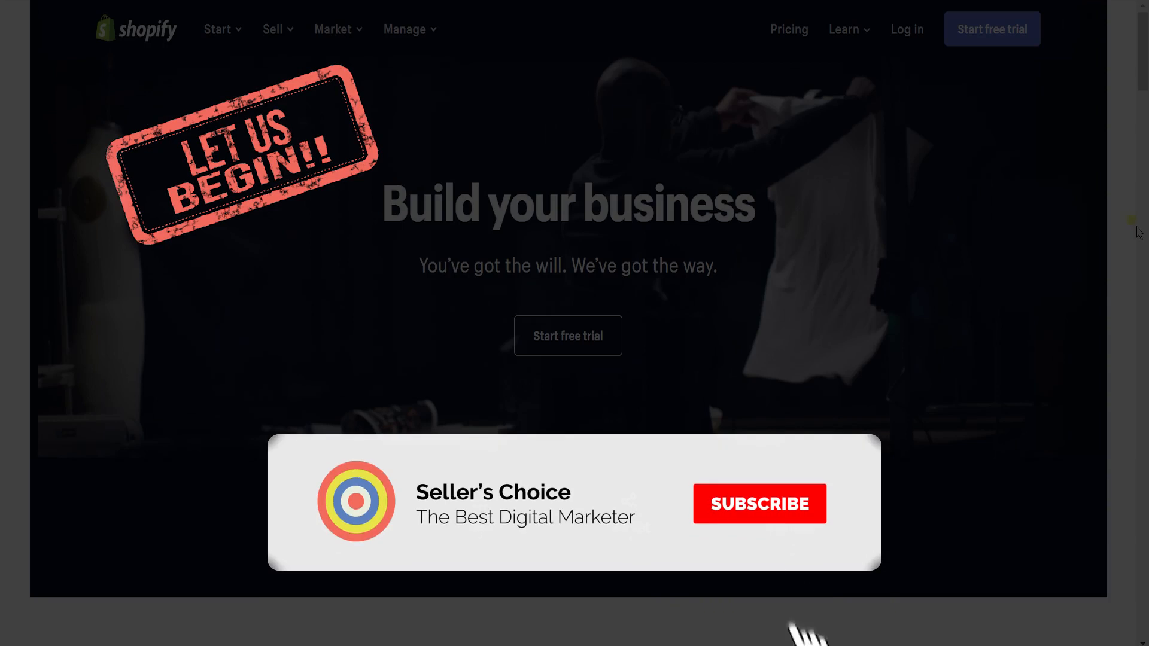
Step: Sign in to the store and start a new product from the Products list
{"action": "left_click", "coordinate": [912, 44]}
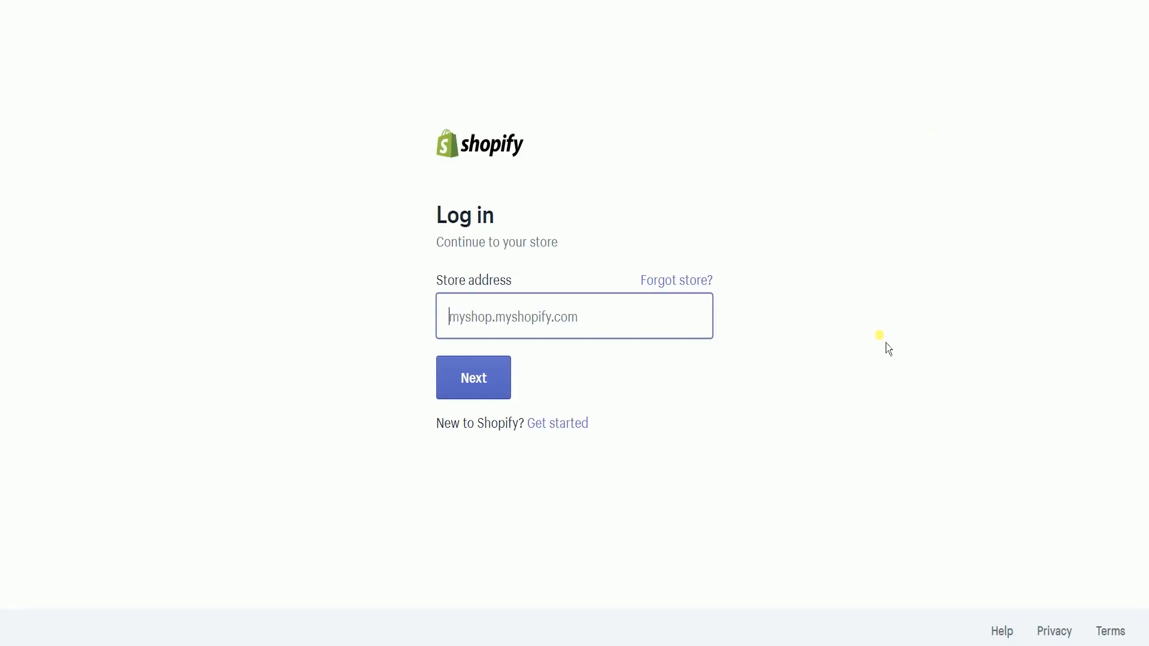
{"action": "left_click", "coordinate": [886, 343]}
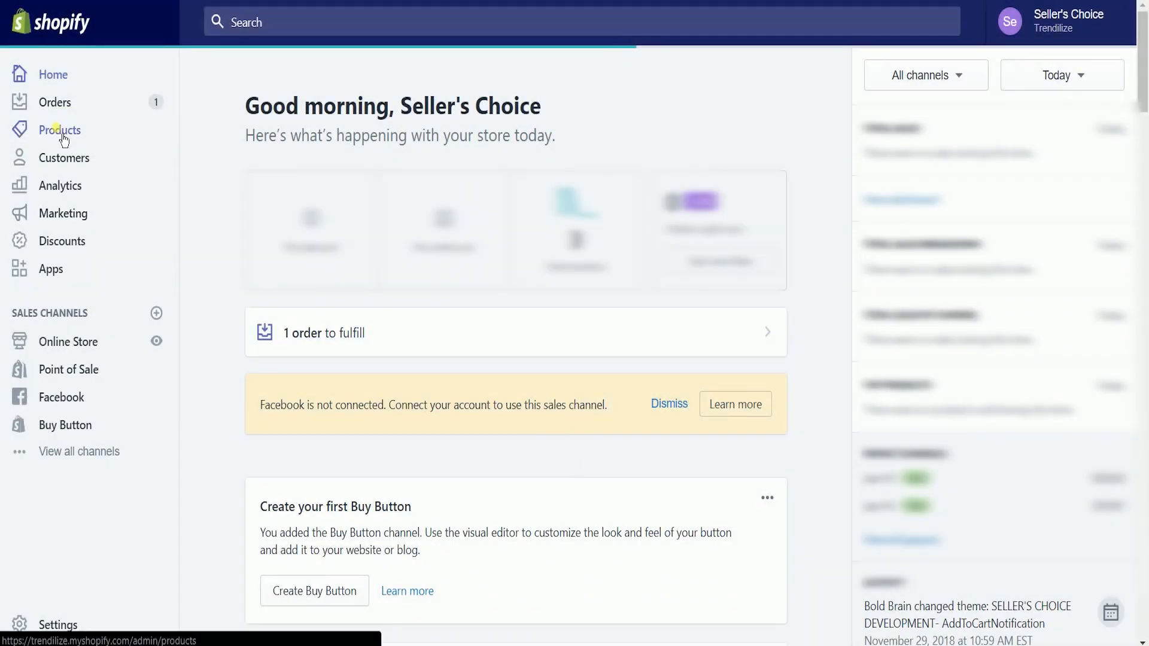
{"action": "left_click", "coordinate": [63, 136]}
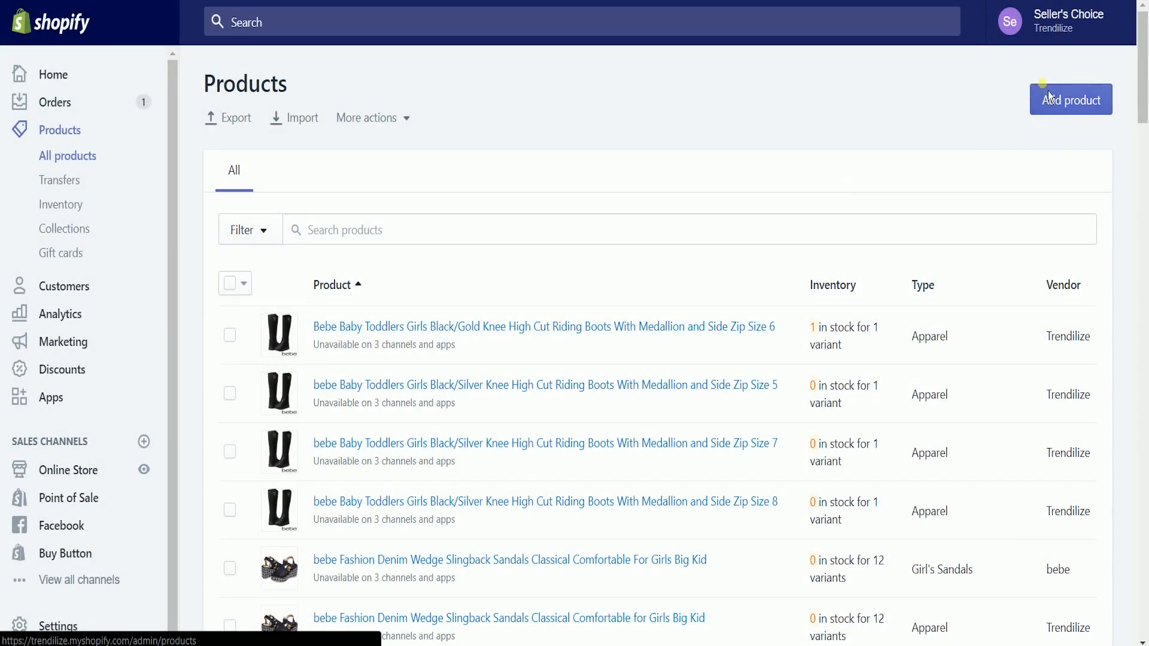
{"action": "left_click", "coordinate": [1047, 93]}
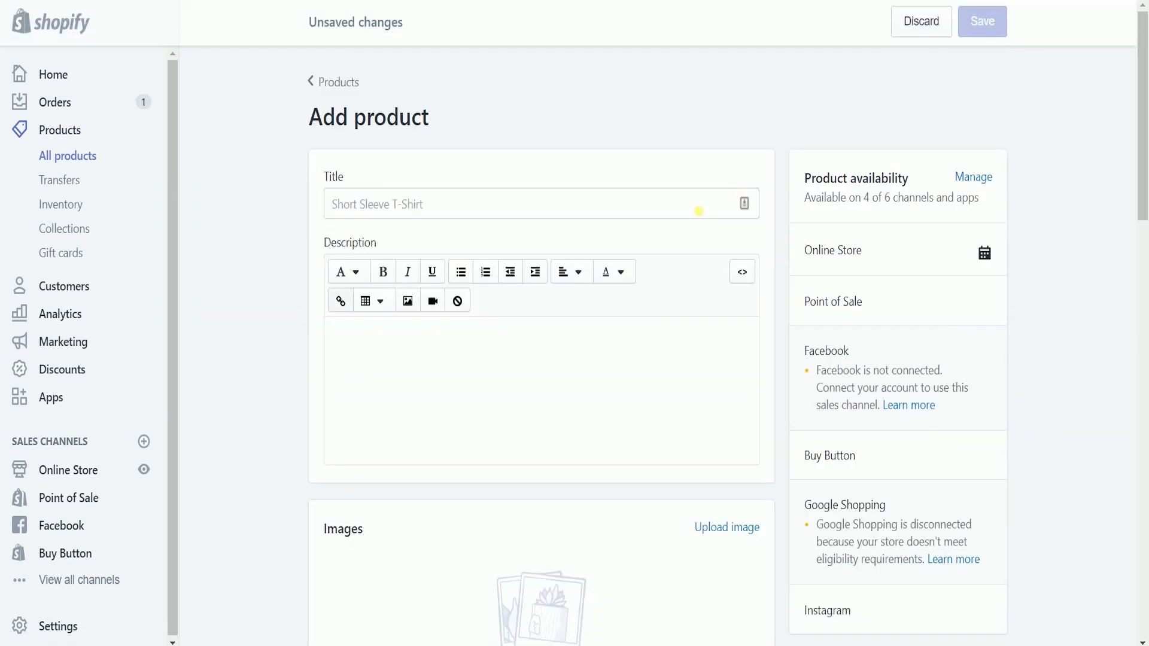
Step: Title the product 'Test Shirt' with the description 'This is just a test shirt'
{"action": "left_click", "coordinate": [601, 213]}
{"action": "type", "text": "Test Shirt"}
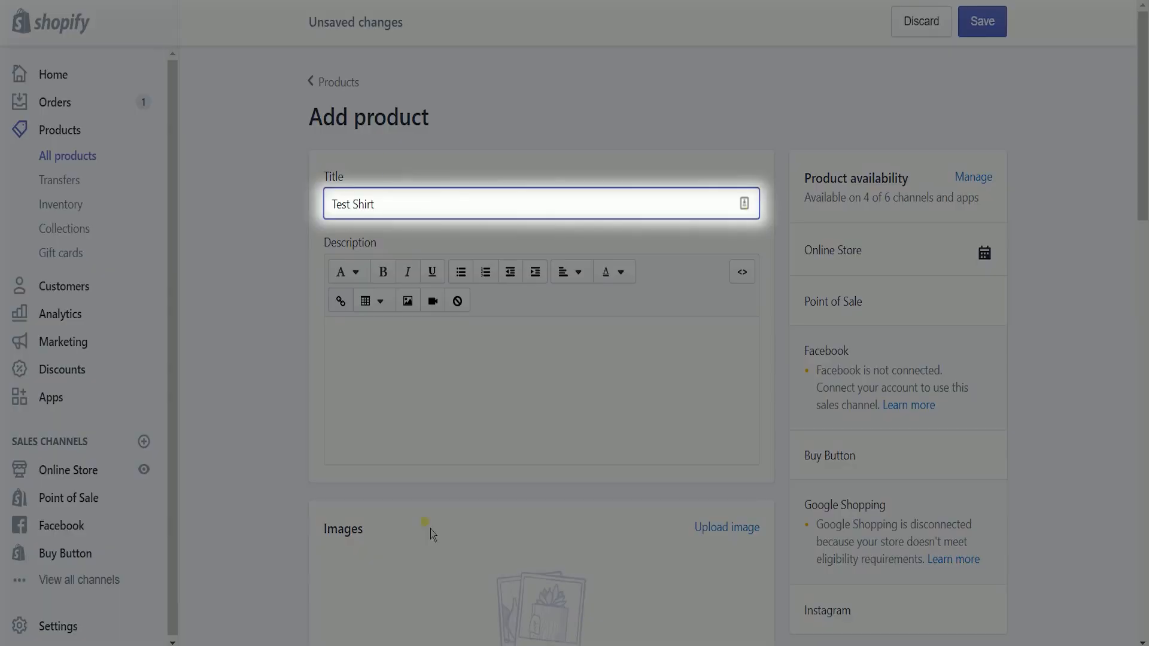
{"action": "left_click", "coordinate": [592, 439]}
{"action": "type", "text": "This is "}
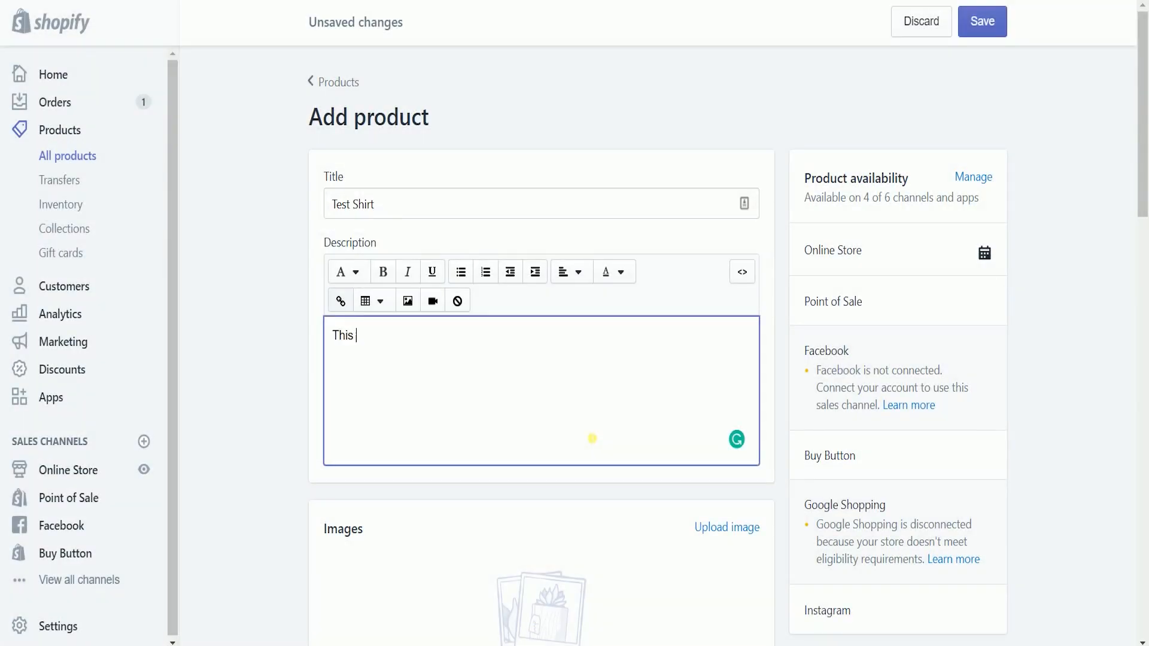
{"action": "type", "text": "just a test shirt"}
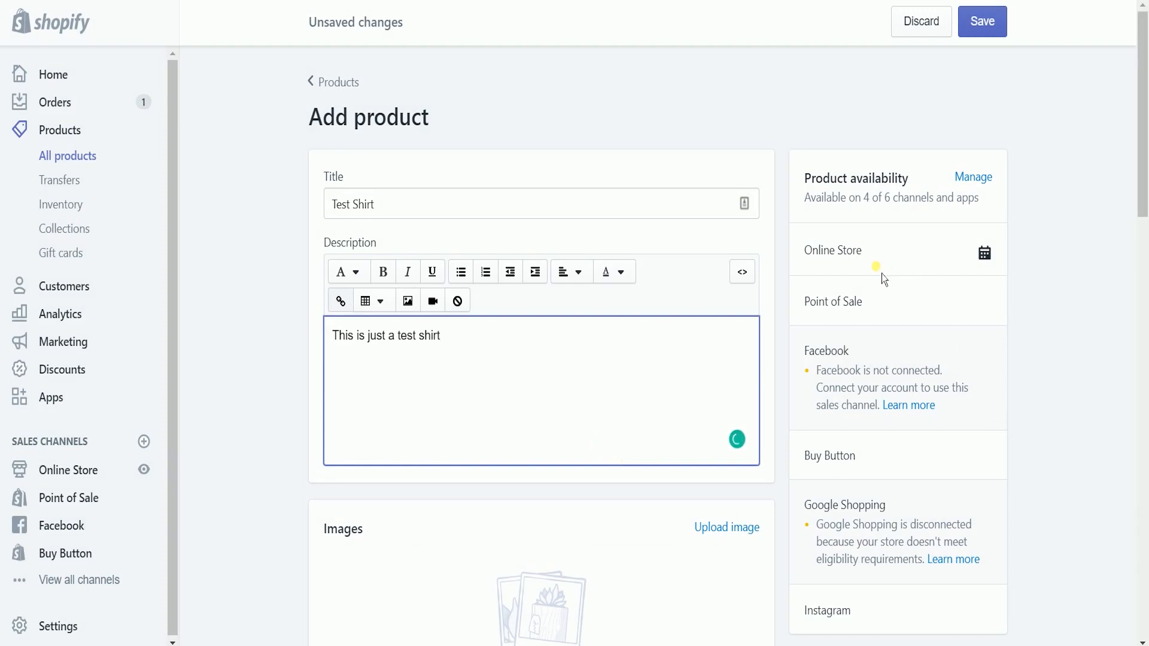
{"action": "left_click", "coordinate": [1056, 297]}
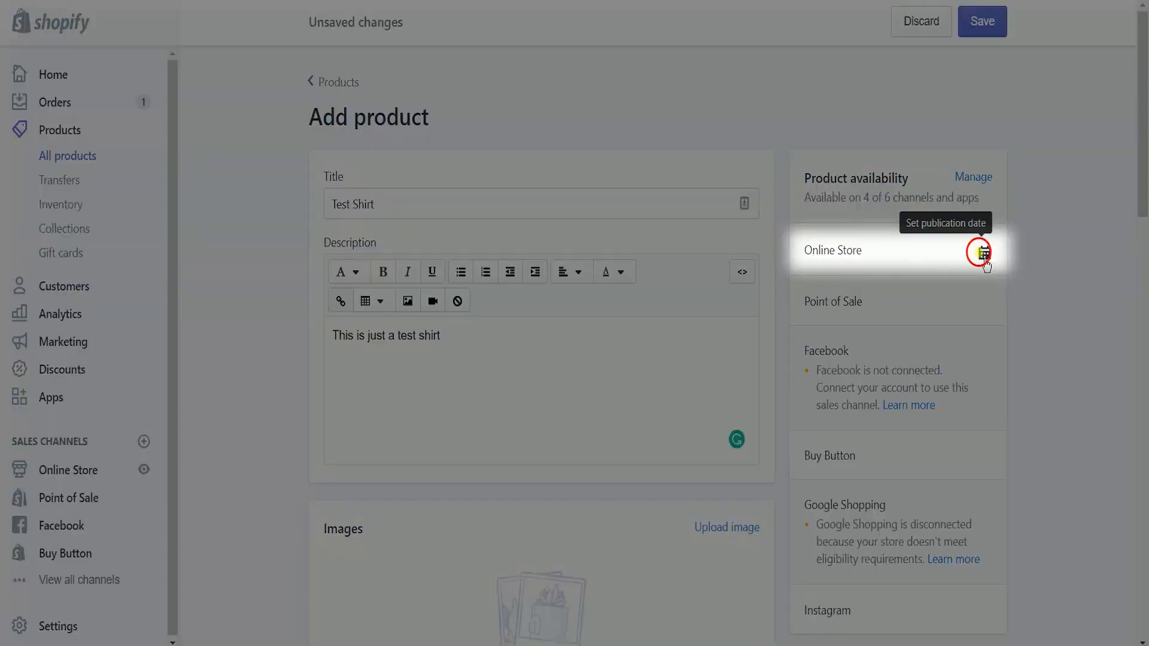
Step: Schedule the Online Store publish date for February 14, 2019
{"action": "left_click", "coordinate": [987, 258]}
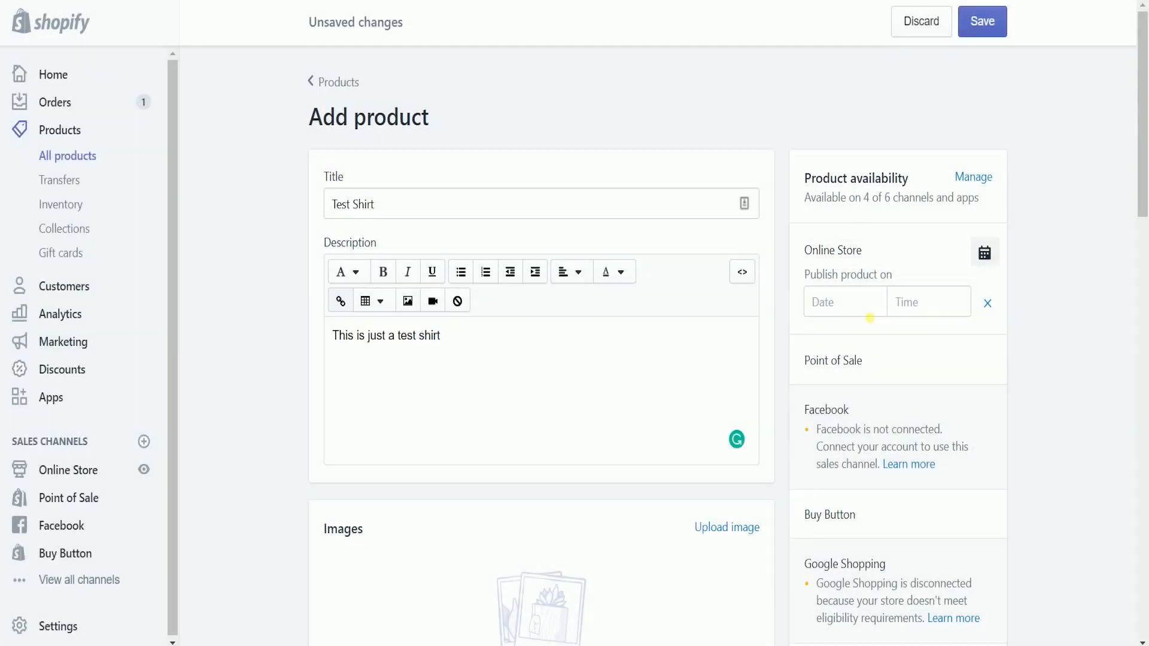
{"action": "left_click", "coordinate": [869, 316]}
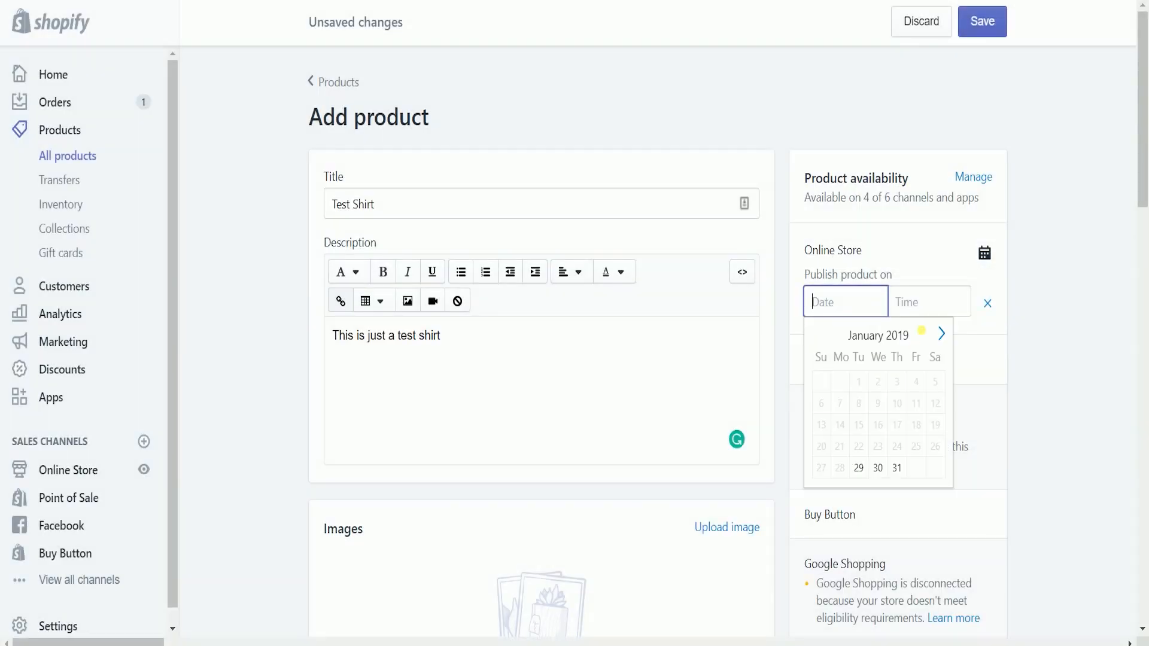
{"action": "left_click", "coordinate": [941, 333]}
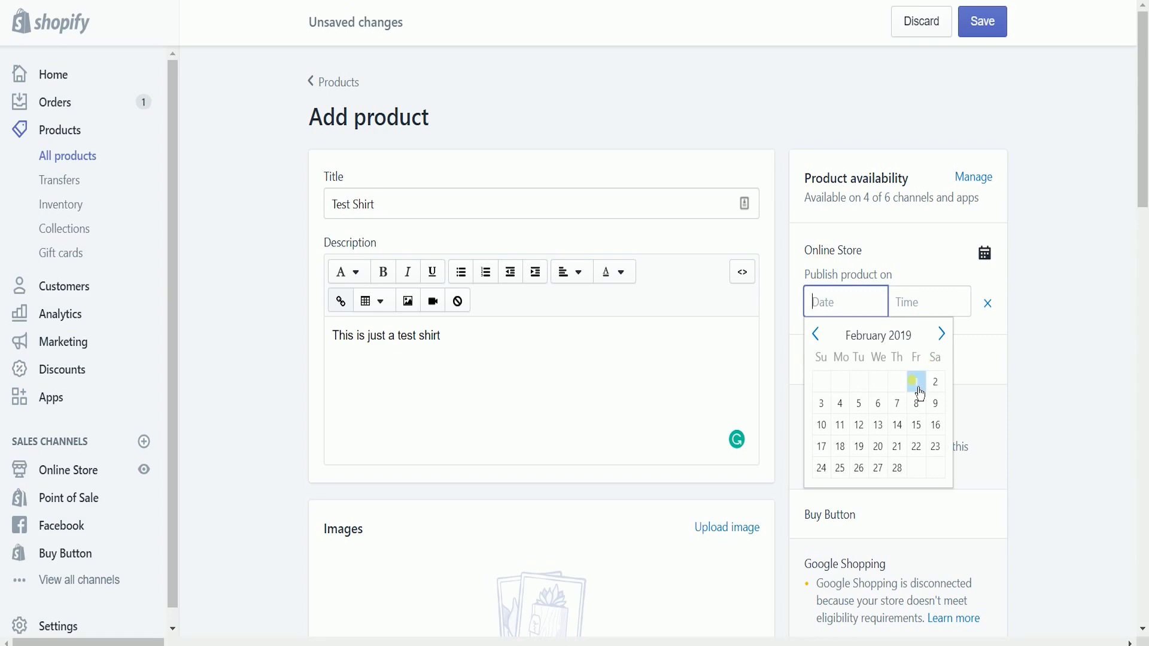
{"action": "left_click", "coordinate": [897, 427]}
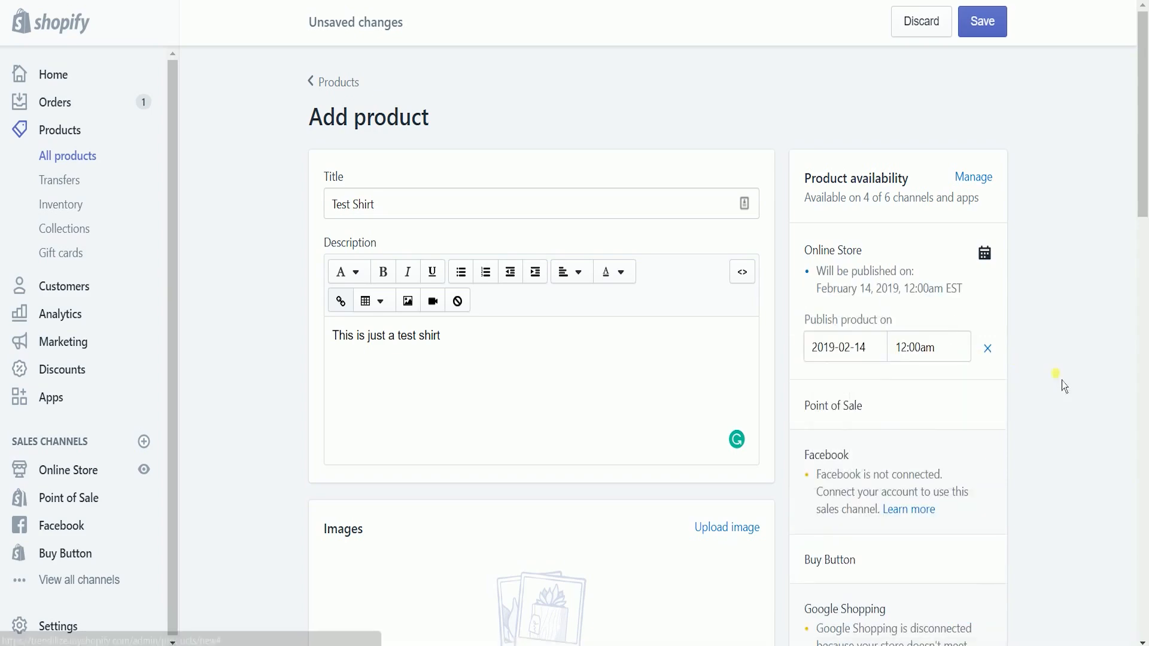
{"action": "scroll", "coordinate": [728, 431], "scroll_direction": "down", "scroll_amount": 4}
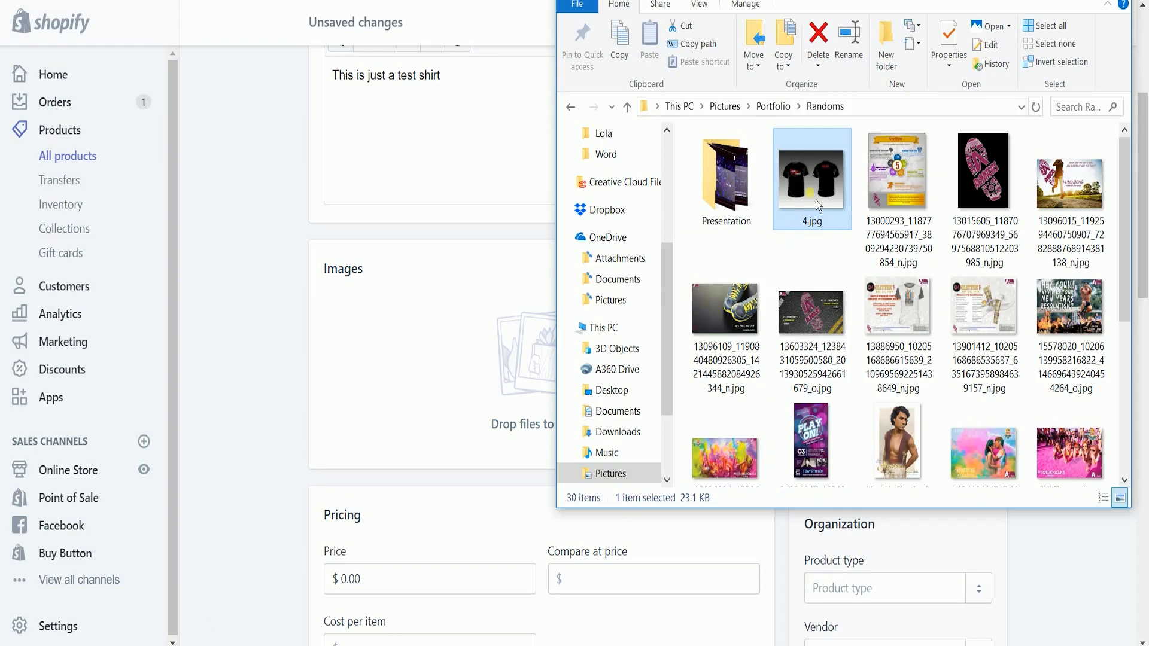
Step: Upload 4.jpg as the product image
{"action": "left_click_drag", "start_coordinate": [816, 200], "coordinate": [470, 410]}
{"action": "scroll", "coordinate": [709, 443], "scroll_direction": "down", "scroll_amount": 1}
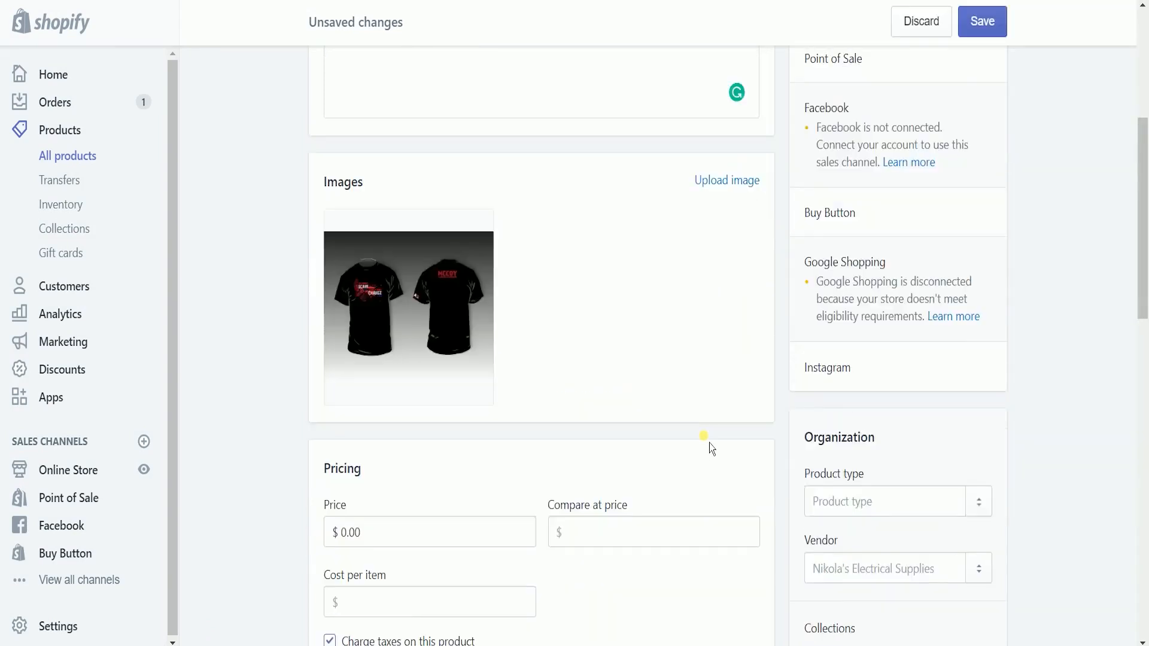
{"action": "scroll", "coordinate": [710, 445], "scroll_direction": "down", "scroll_amount": 3}
Step: Set the price to 9.99 and the compare-at price to 29.99
{"action": "left_click", "coordinate": [430, 358]}
{"action": "type", "text": "9"}
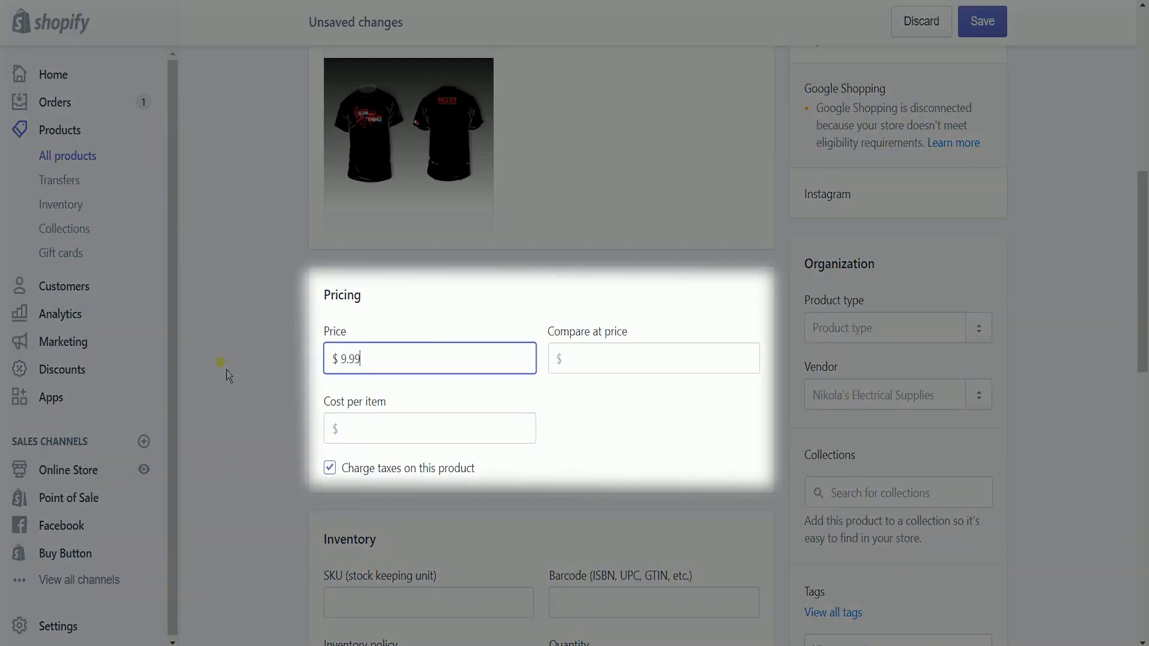
{"action": "left_click", "coordinate": [702, 423]}
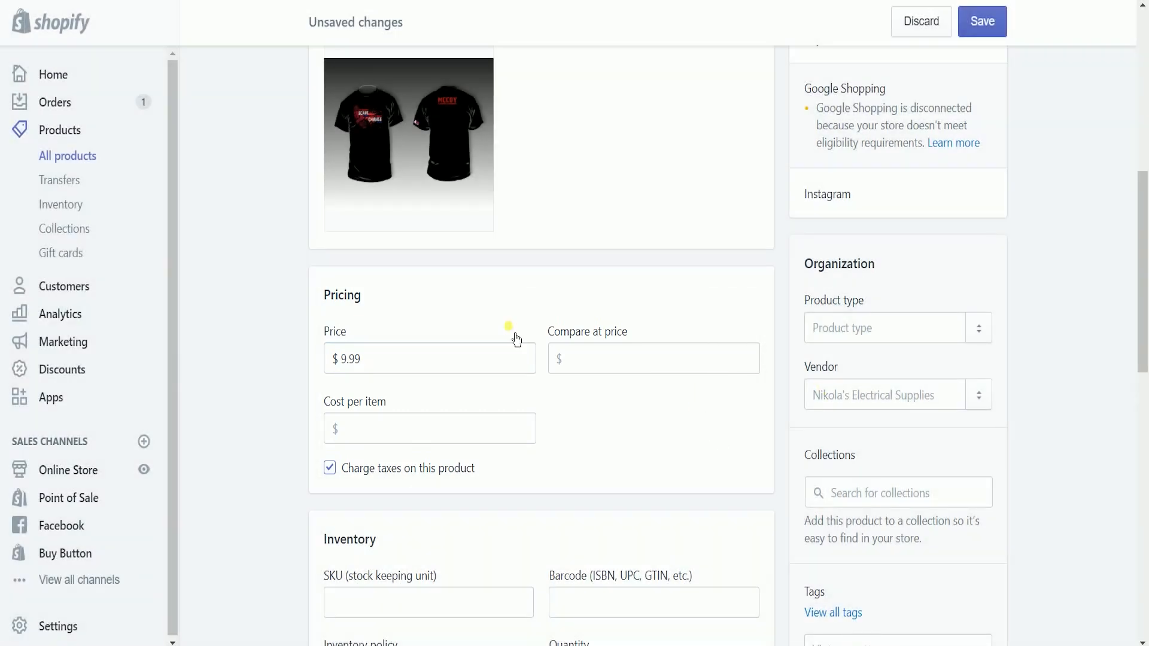
{"action": "left_click", "coordinate": [618, 358]}
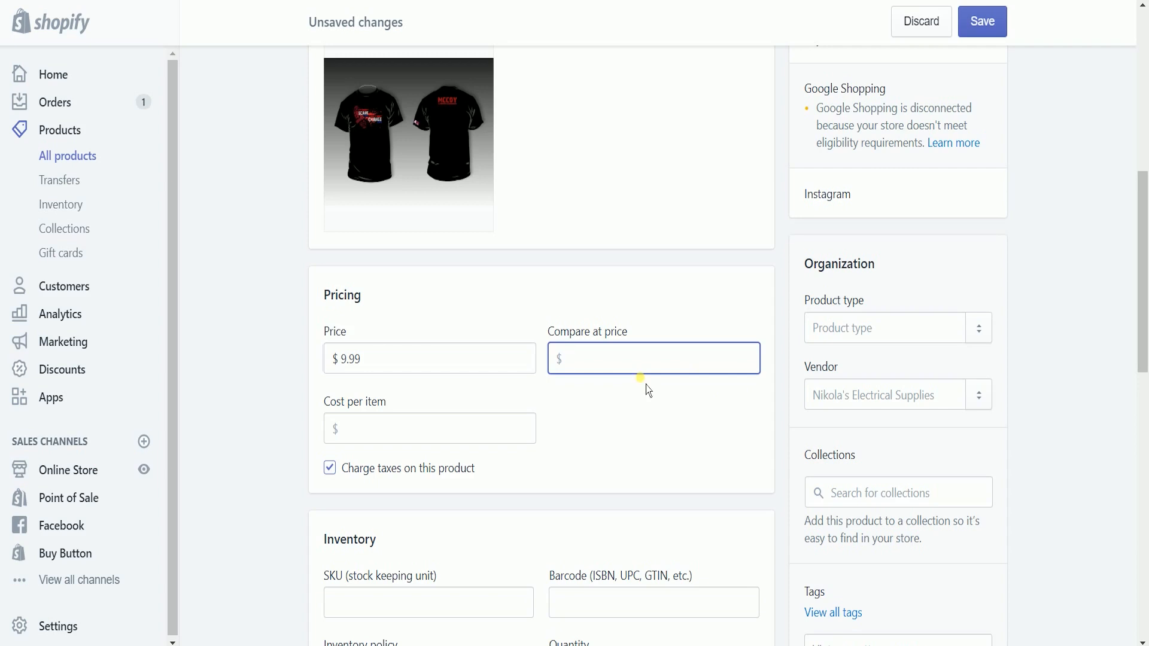
{"action": "type", "text": "25"}
{"action": "key", "text": "BackSpace"}
{"action": "key", "text": "BackSpace"}
{"action": "key", "text": "BackSpace"}
{"action": "key", "text": "BackSpace"}
{"action": "type", "text": "9.99"}
{"action": "left_click", "coordinate": [469, 437]}
Step: Enter SKU123456789 as the SKU, leaving the barcode empty
{"action": "scroll", "coordinate": [525, 440], "scroll_direction": "down", "scroll_amount": 1}
{"action": "scroll", "coordinate": [525, 440], "scroll_direction": "down", "scroll_amount": 2}
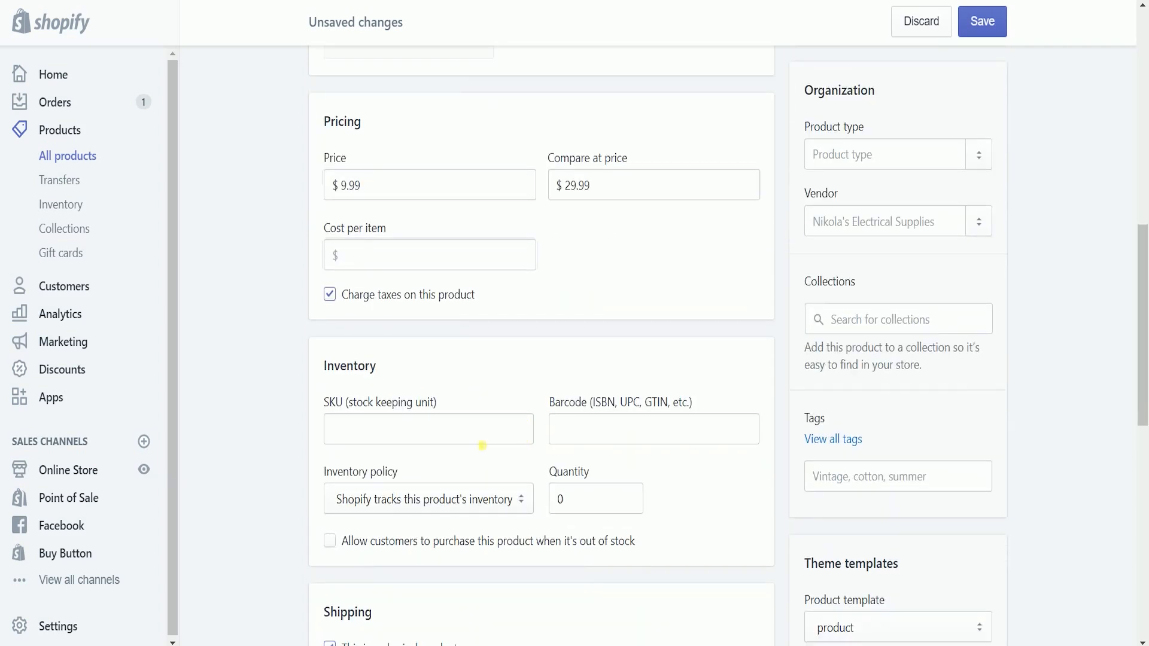
{"action": "left_click", "coordinate": [468, 441]}
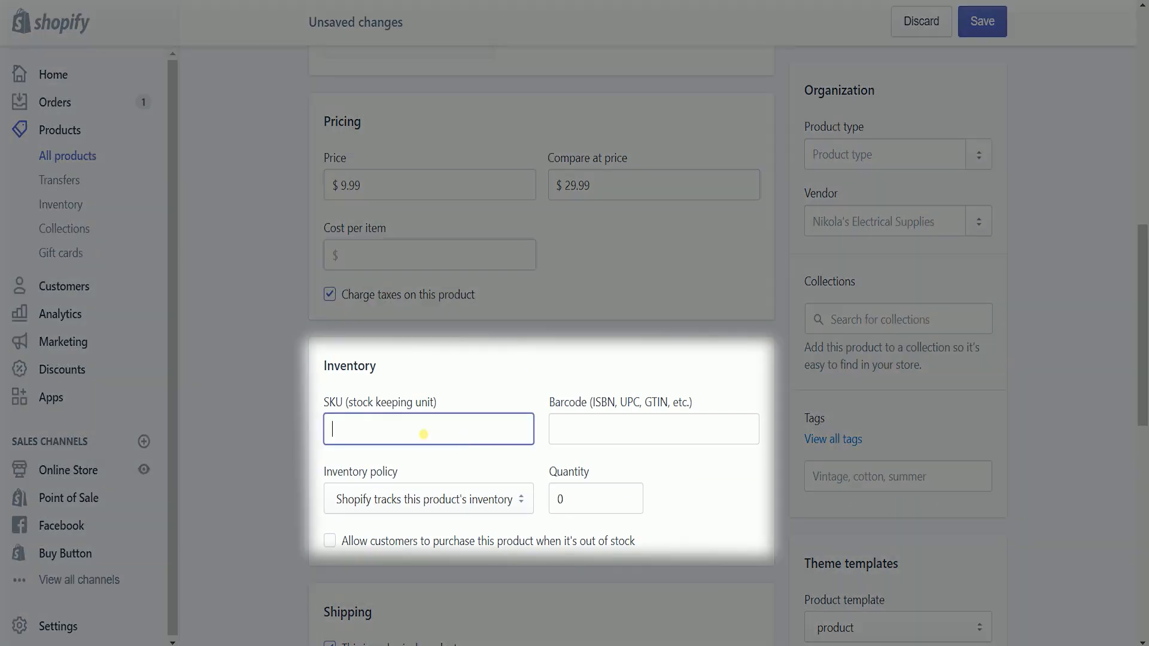
{"action": "type", "text": "SKU123456789"}
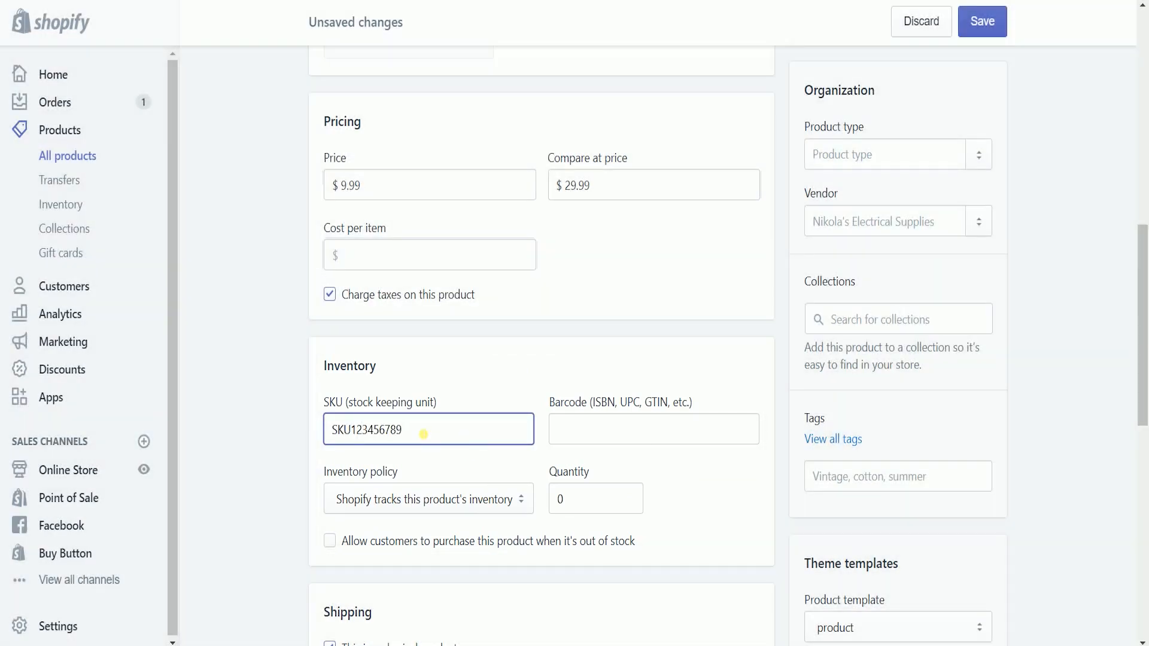
{"action": "left_click", "coordinate": [718, 485]}
{"action": "left_click", "coordinate": [725, 443]}
{"action": "scroll", "coordinate": [757, 531], "scroll_direction": "down", "scroll_amount": 2}
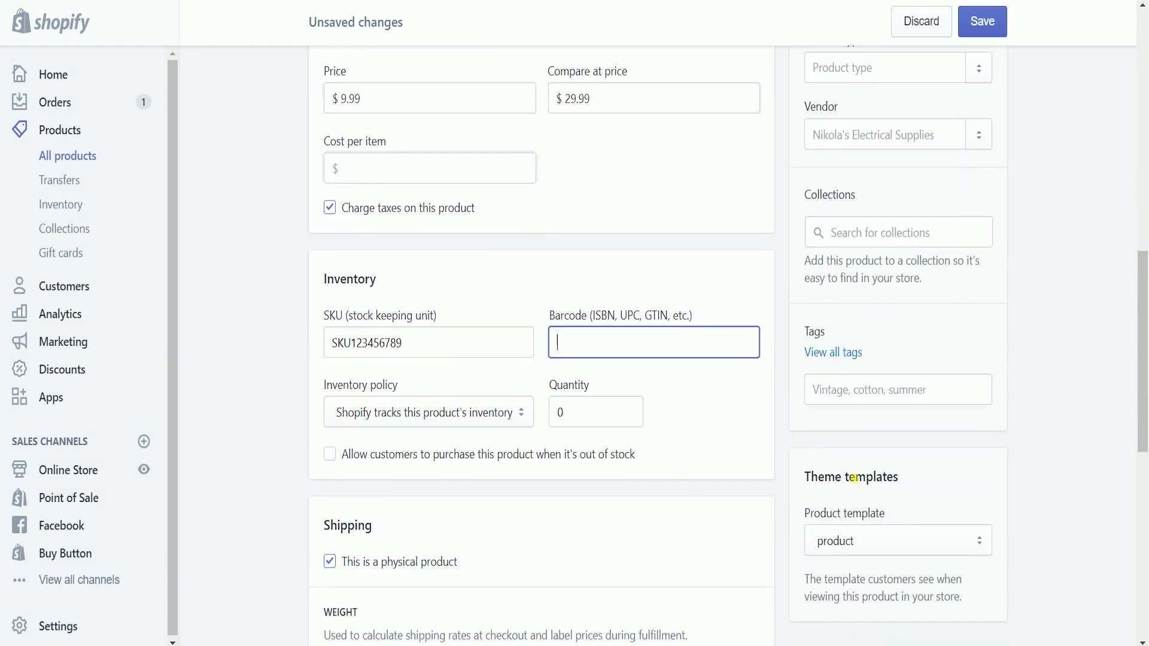
{"action": "left_click", "coordinate": [731, 448]}
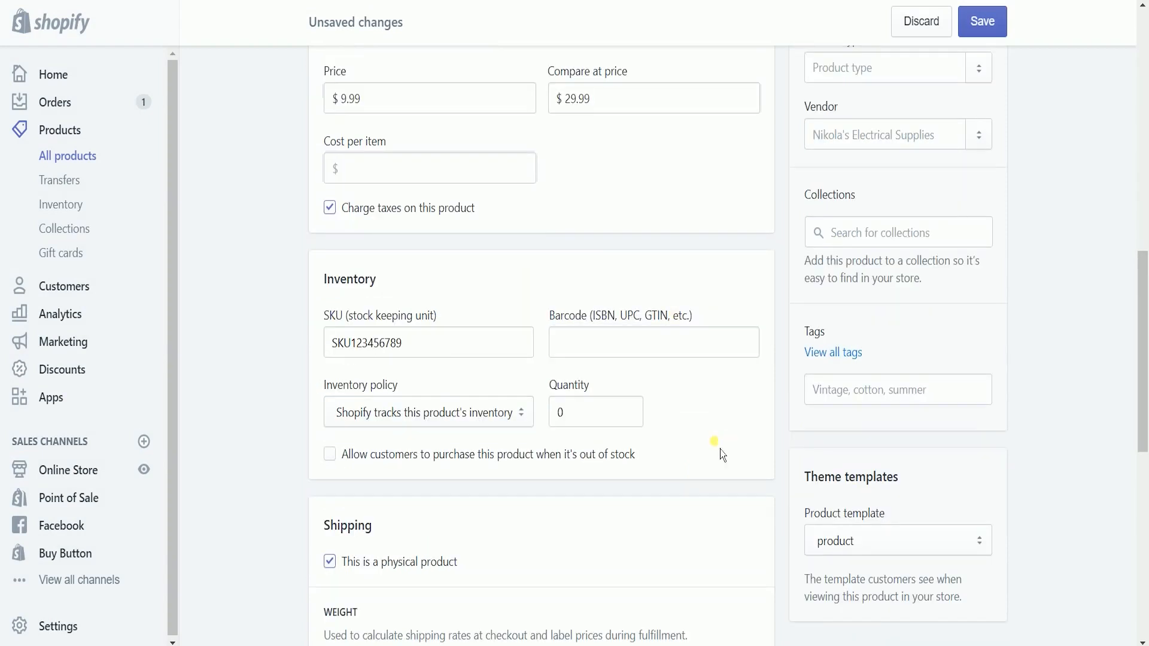
Step: Set the inventory policy to Don't track inventory
{"action": "left_click", "coordinate": [472, 424]}
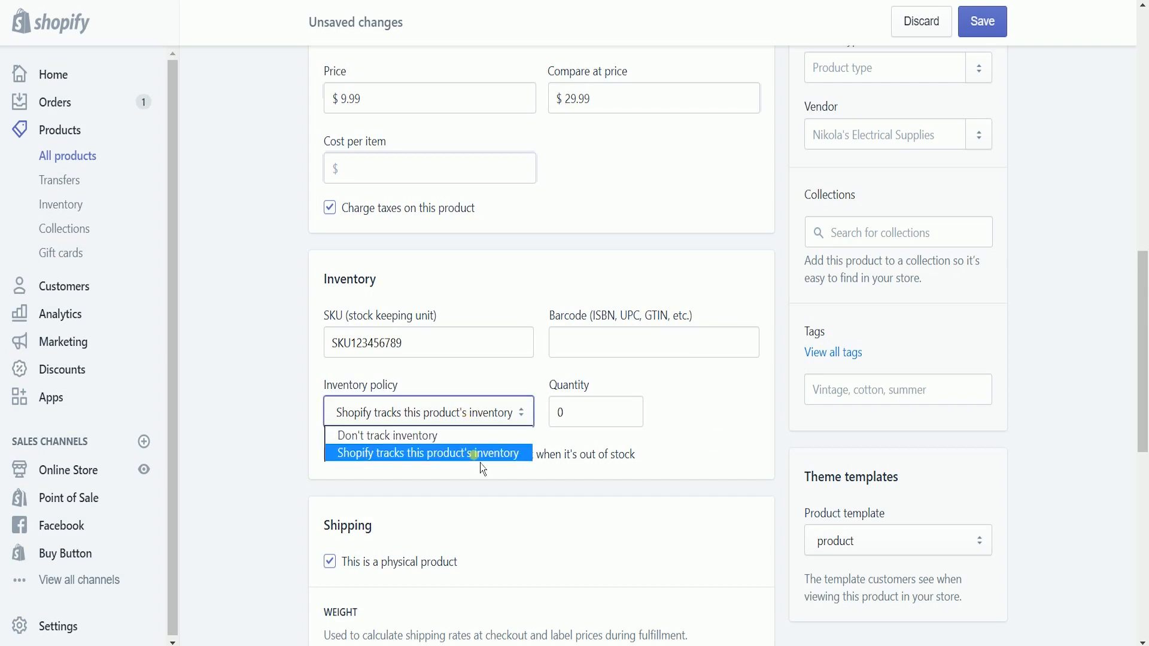
{"action": "left_click", "coordinate": [490, 444]}
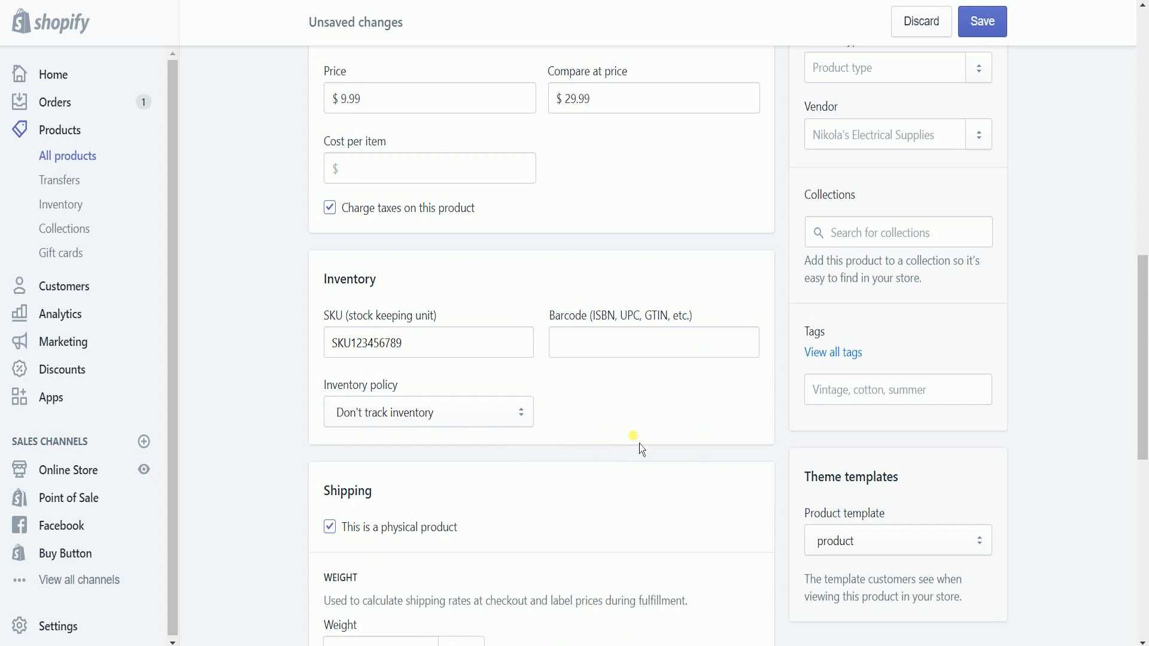
{"action": "scroll", "coordinate": [630, 459], "scroll_direction": "down", "scroll_amount": 2}
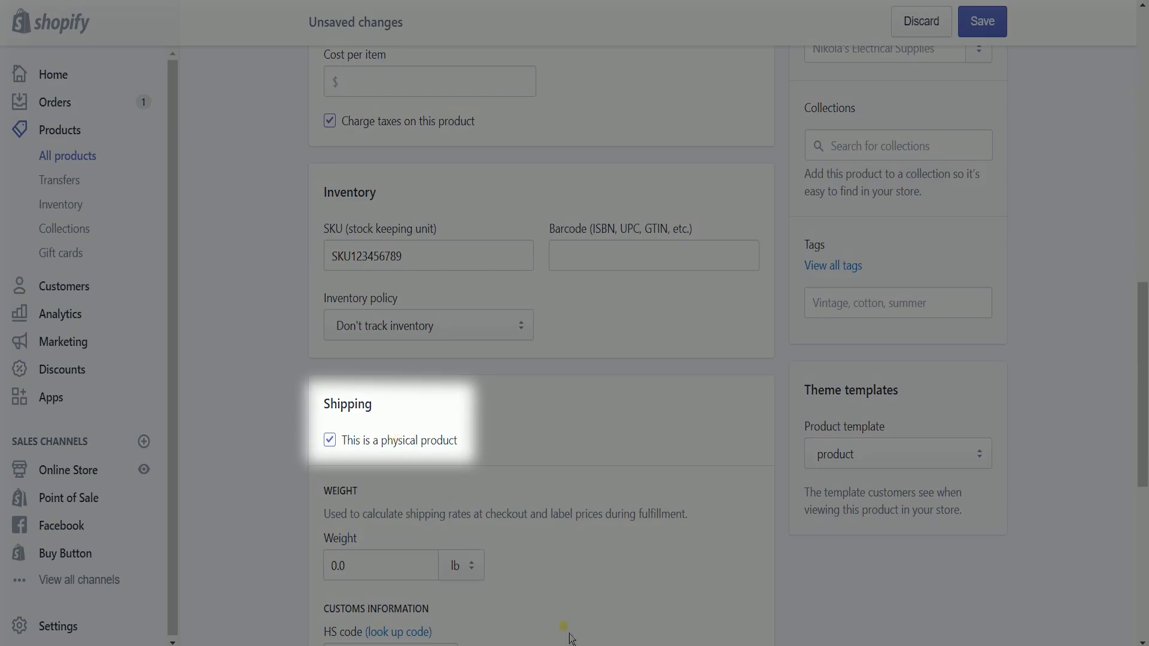
Step: Change the shipping weight from 0.0 to 0.2 lb, keeping Shopify as fulfillment service
{"action": "scroll", "coordinate": [598, 589], "scroll_direction": "down", "scroll_amount": 5}
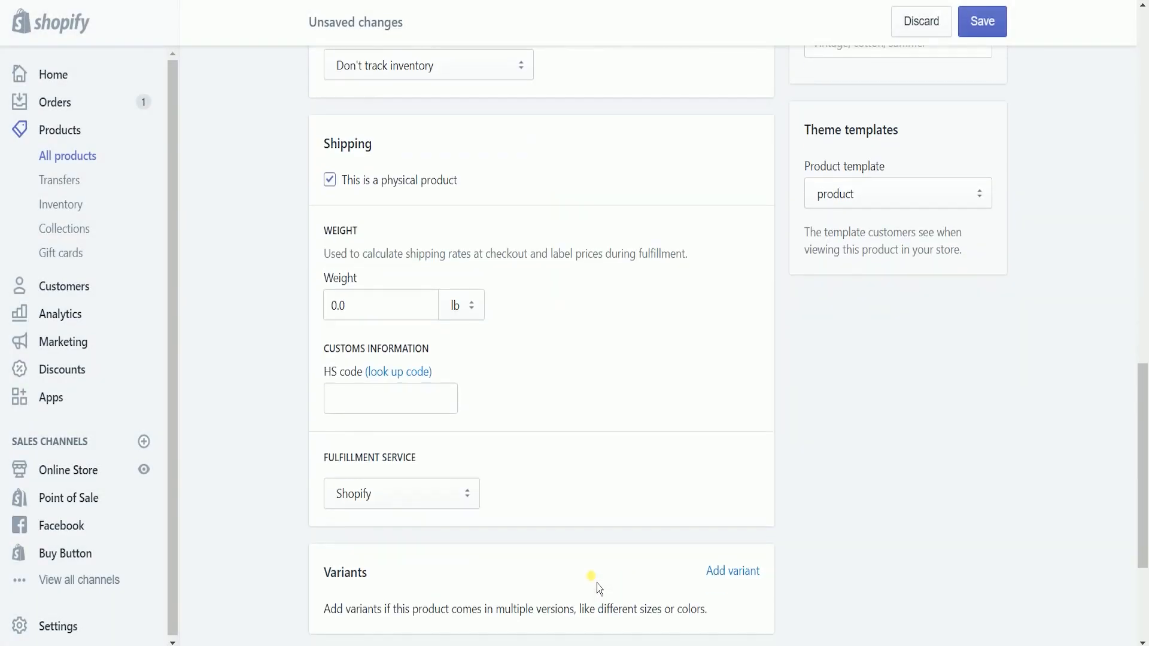
{"action": "left_click", "coordinate": [378, 307]}
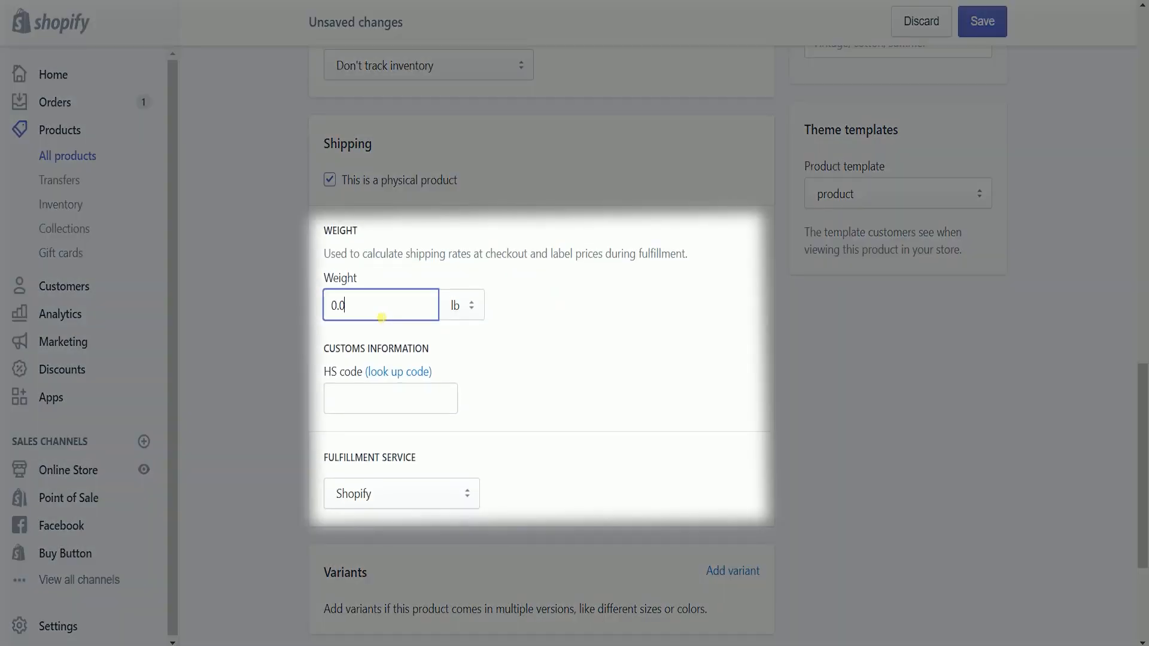
{"action": "key", "text": "BackSpace"}
{"action": "type", "text": "2"}
{"action": "left_click", "coordinate": [794, 331]}
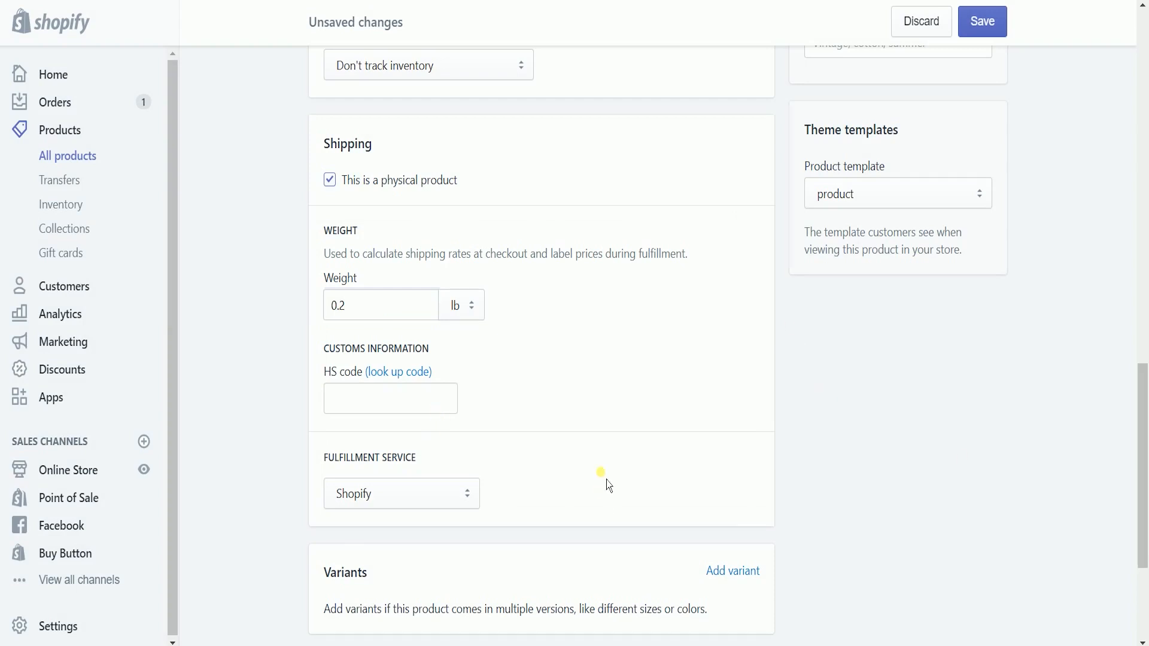
{"action": "scroll", "coordinate": [600, 473], "scroll_direction": "down", "scroll_amount": 3}
{"action": "left_click", "coordinate": [467, 330]}
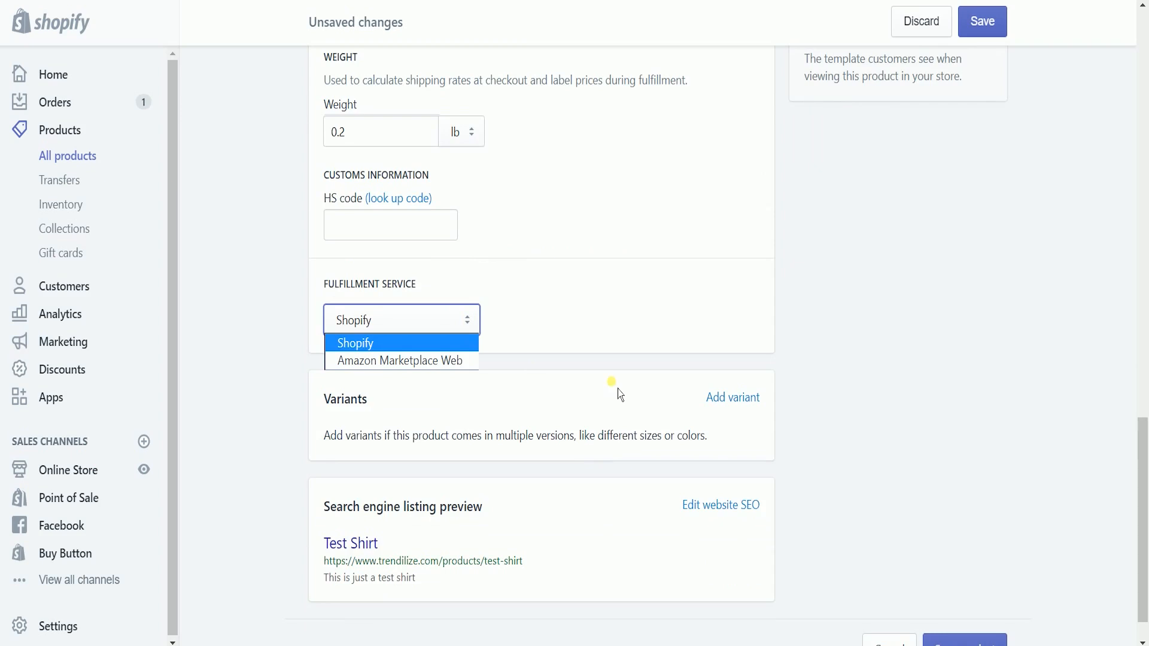
{"action": "left_click", "coordinate": [602, 394]}
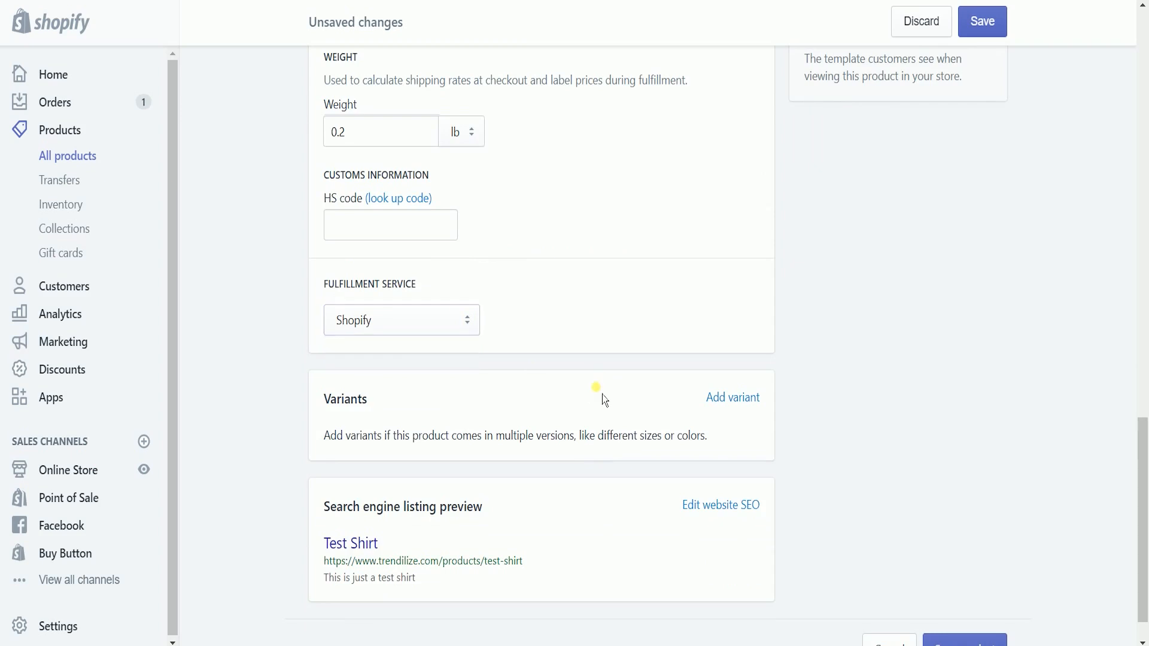
Step: Add a Size option with Small, Medium, Large and Extra Large, removing the Color and Material options
{"action": "left_click", "coordinate": [757, 400]}
{"action": "scroll", "coordinate": [873, 460], "scroll_direction": "down", "scroll_amount": 3}
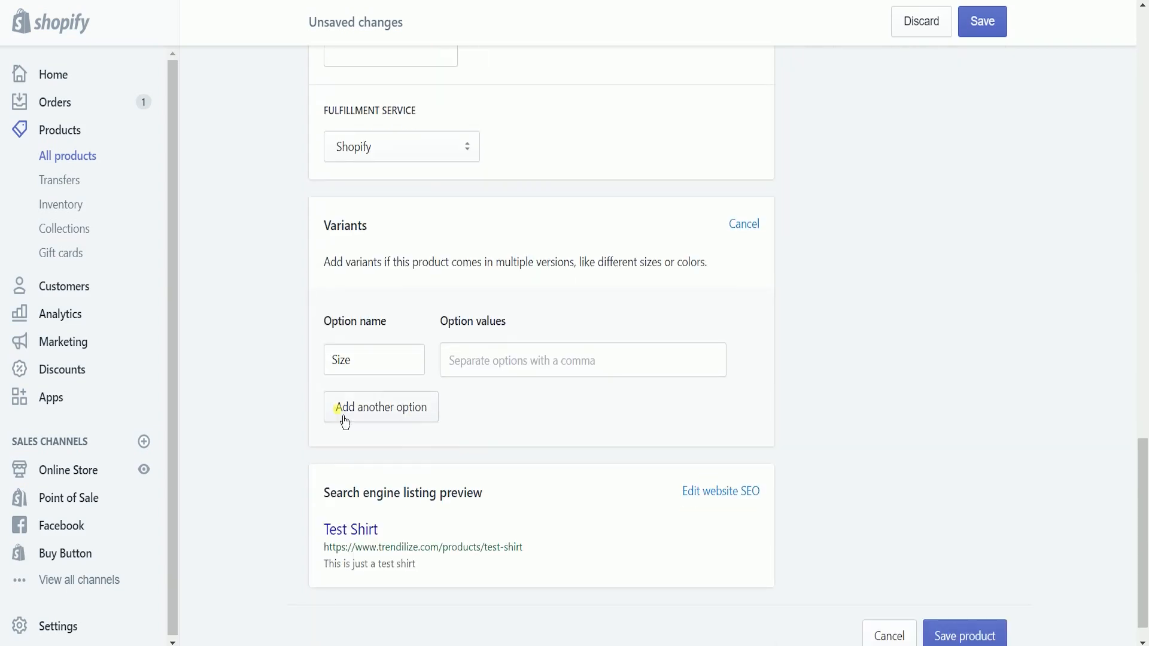
{"action": "double_click", "coordinate": [393, 371]}
{"action": "key", "text": "Tab"}
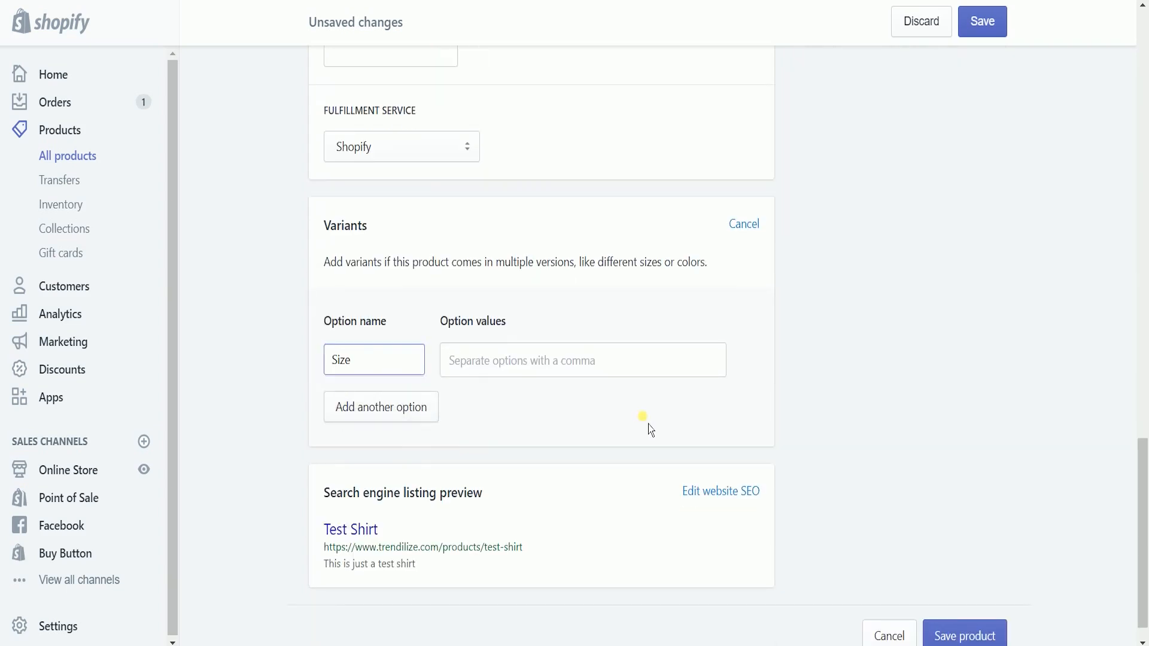
{"action": "type", "text": "Small,Medium,Large,Extra Large,"}
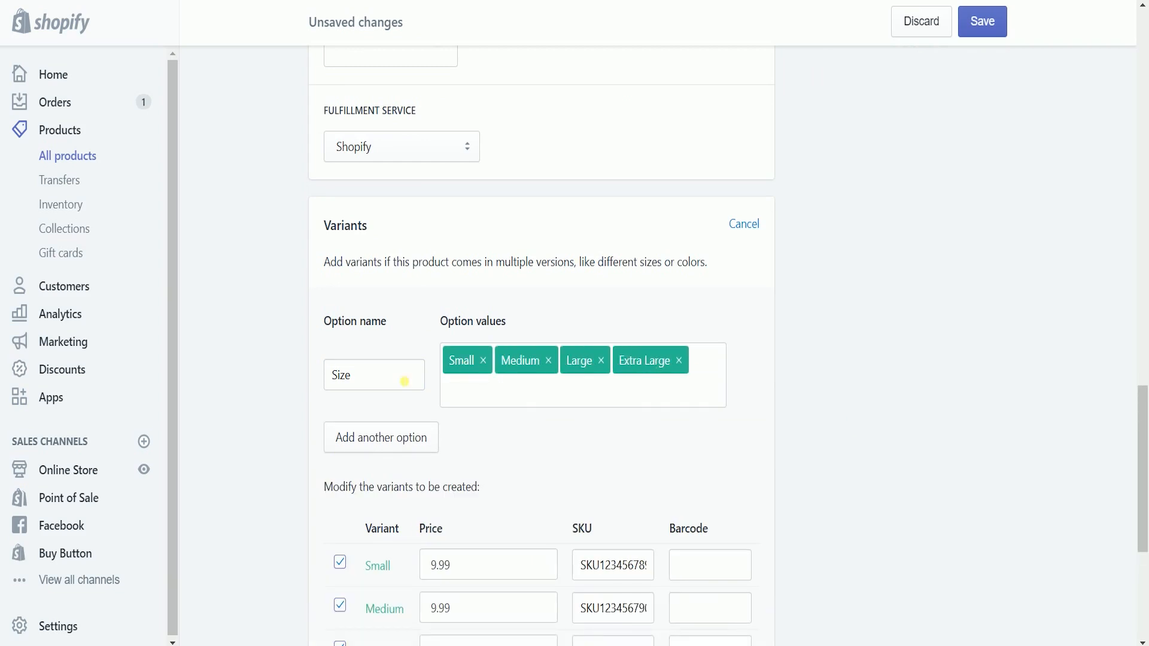
{"action": "double_click", "coordinate": [404, 381]}
{"action": "left_click", "coordinate": [475, 422]}
{"action": "left_click", "coordinate": [422, 436]}
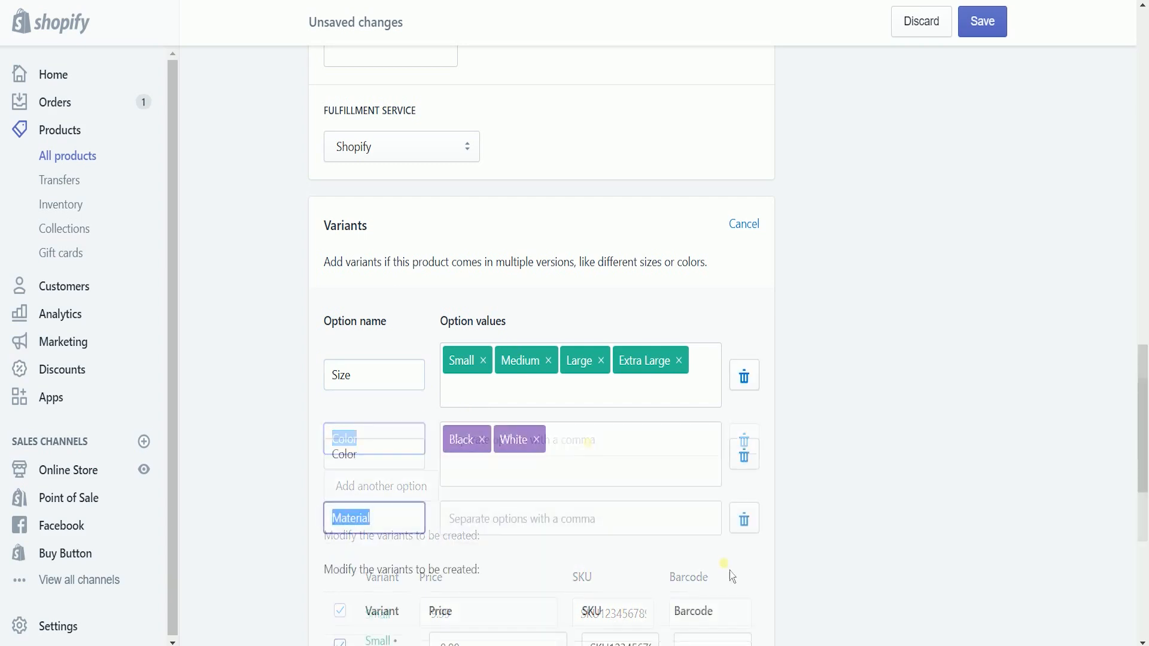
{"action": "left_click", "coordinate": [745, 519]}
{"action": "left_click", "coordinate": [750, 456]}
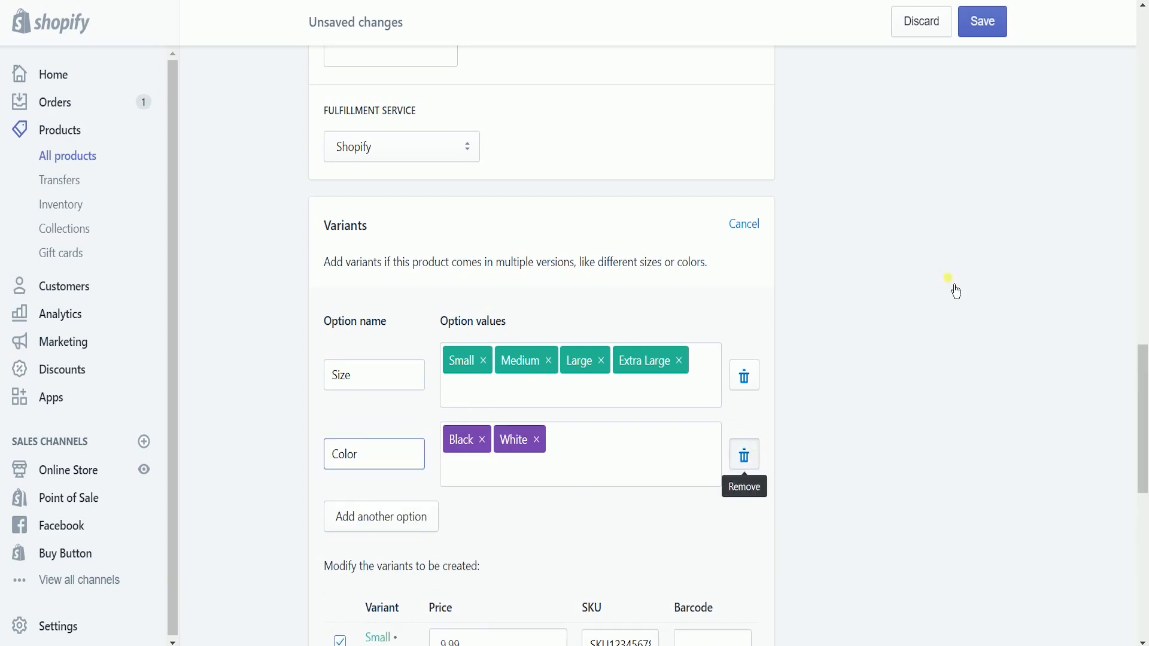
{"action": "left_click", "coordinate": [899, 455]}
{"action": "scroll", "coordinate": [899, 455], "scroll_direction": "down", "scroll_amount": 3}
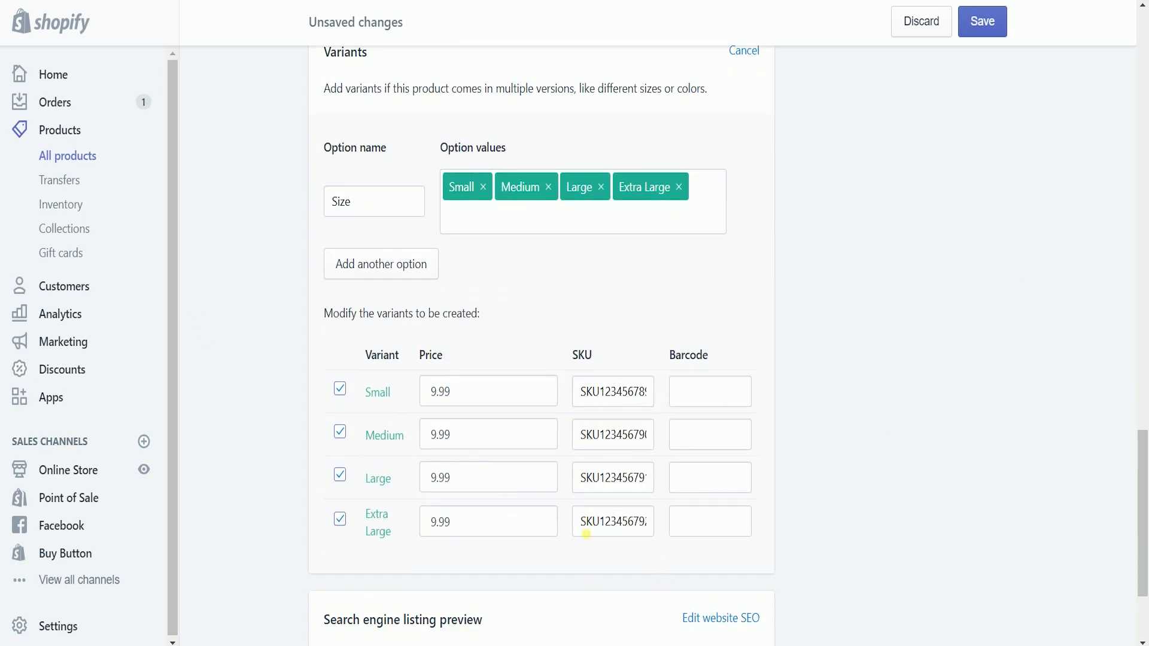
Step: Choose Apparel as the product type and save Test Shirt
{"action": "scroll", "coordinate": [587, 534], "scroll_direction": "down", "scroll_amount": 3}
{"action": "scroll", "coordinate": [1023, 368], "scroll_direction": "up", "scroll_amount": 15}
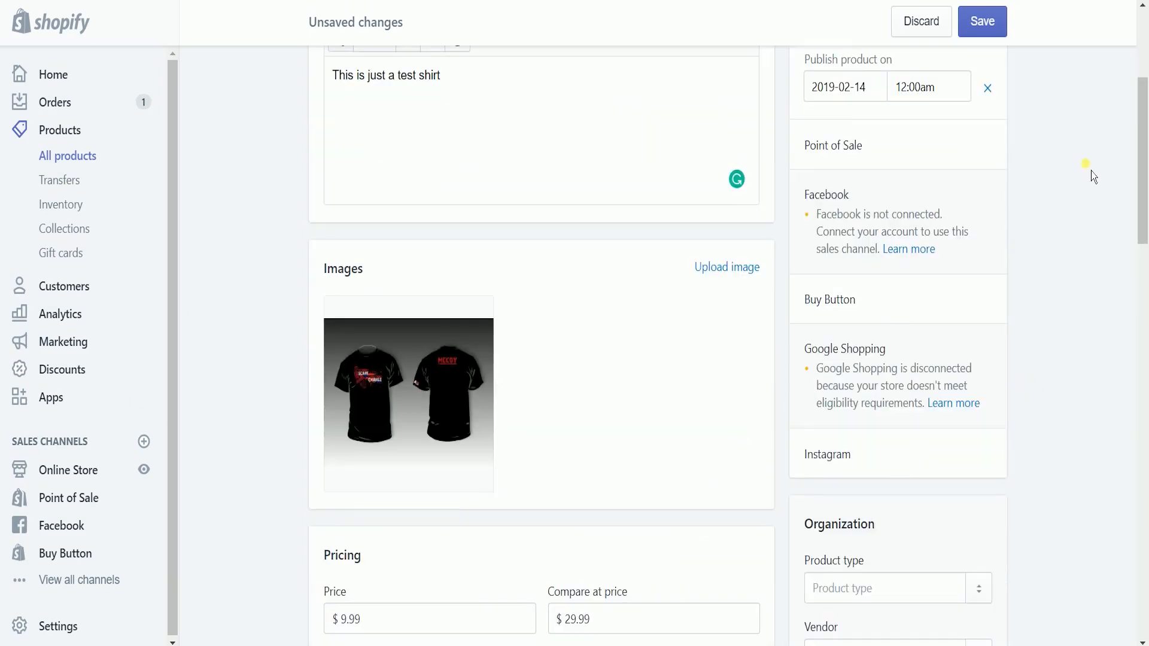
{"action": "scroll", "coordinate": [1093, 175], "scroll_direction": "down", "scroll_amount": 3}
{"action": "left_click", "coordinate": [942, 414]}
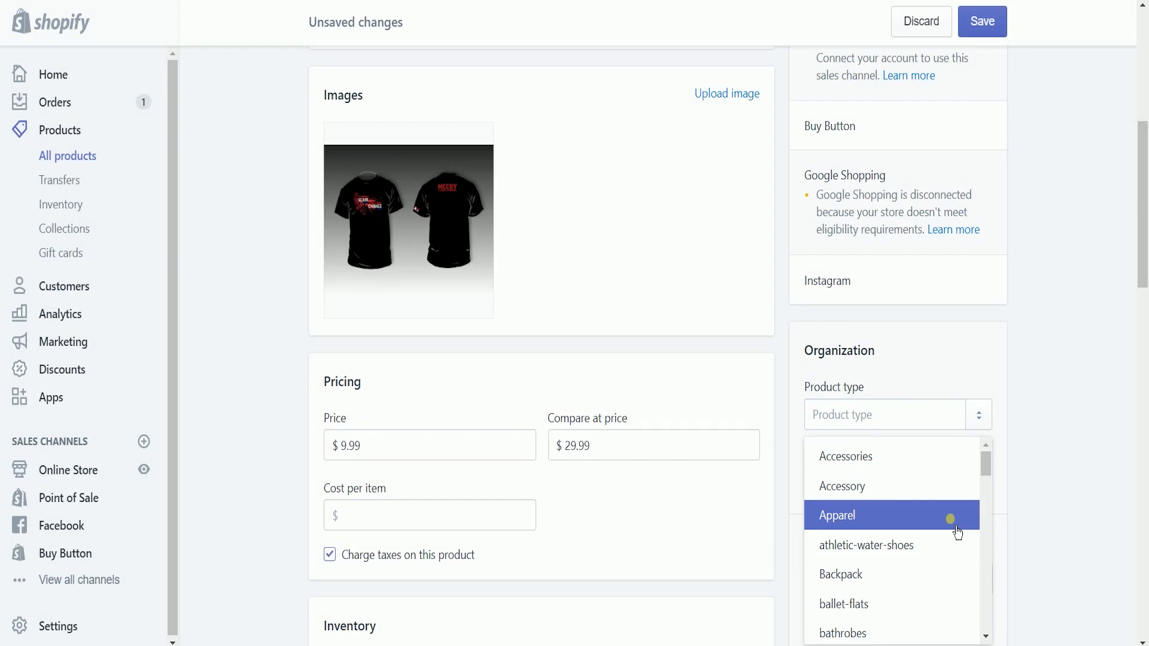
{"action": "left_click", "coordinate": [958, 533]}
{"action": "scroll", "coordinate": [1069, 482], "scroll_direction": "up", "scroll_amount": 7}
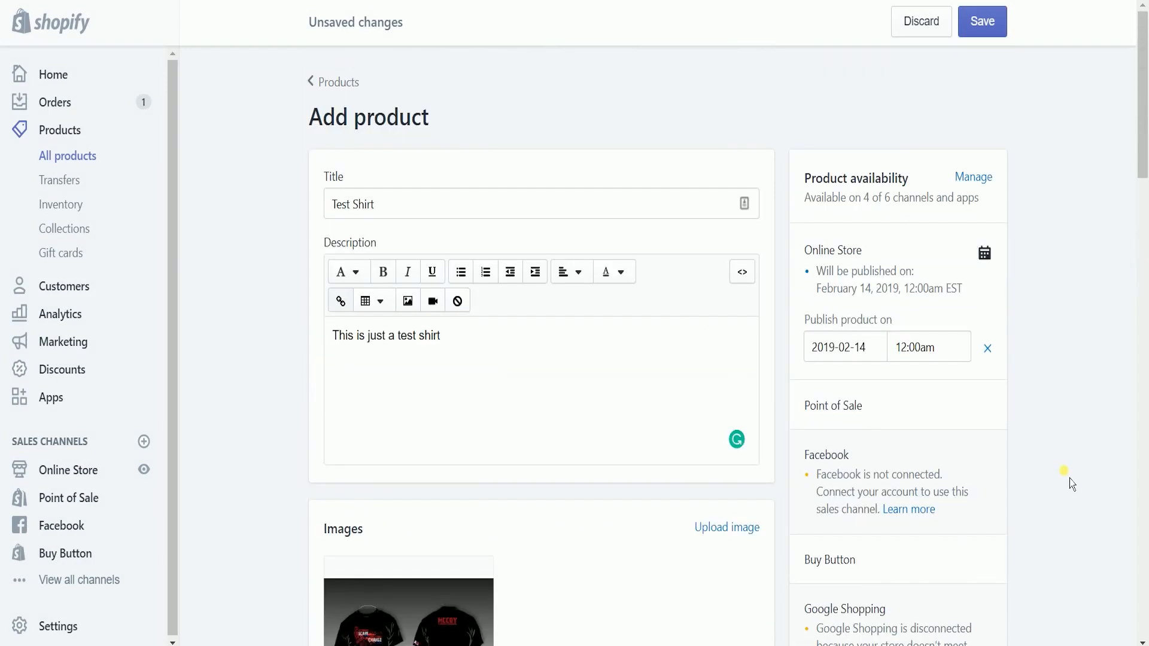
{"action": "scroll", "coordinate": [1071, 482], "scroll_direction": "down", "scroll_amount": 7}
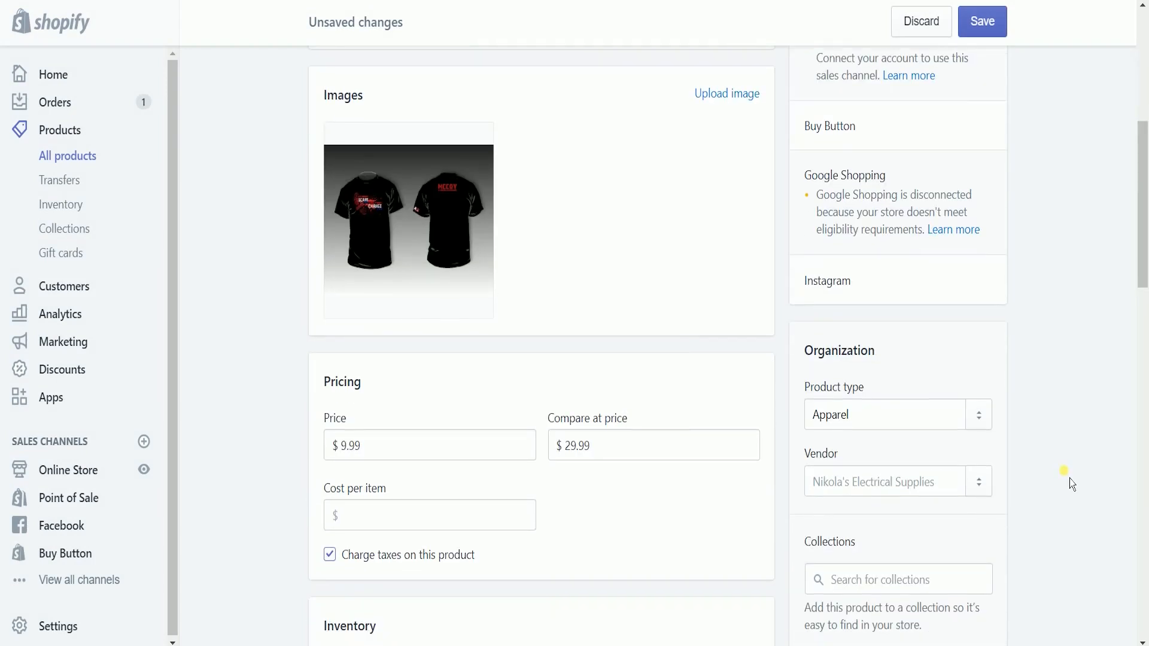
{"action": "scroll", "coordinate": [1080, 506], "scroll_direction": "up", "scroll_amount": 2}
{"action": "left_click", "coordinate": [982, 22]}
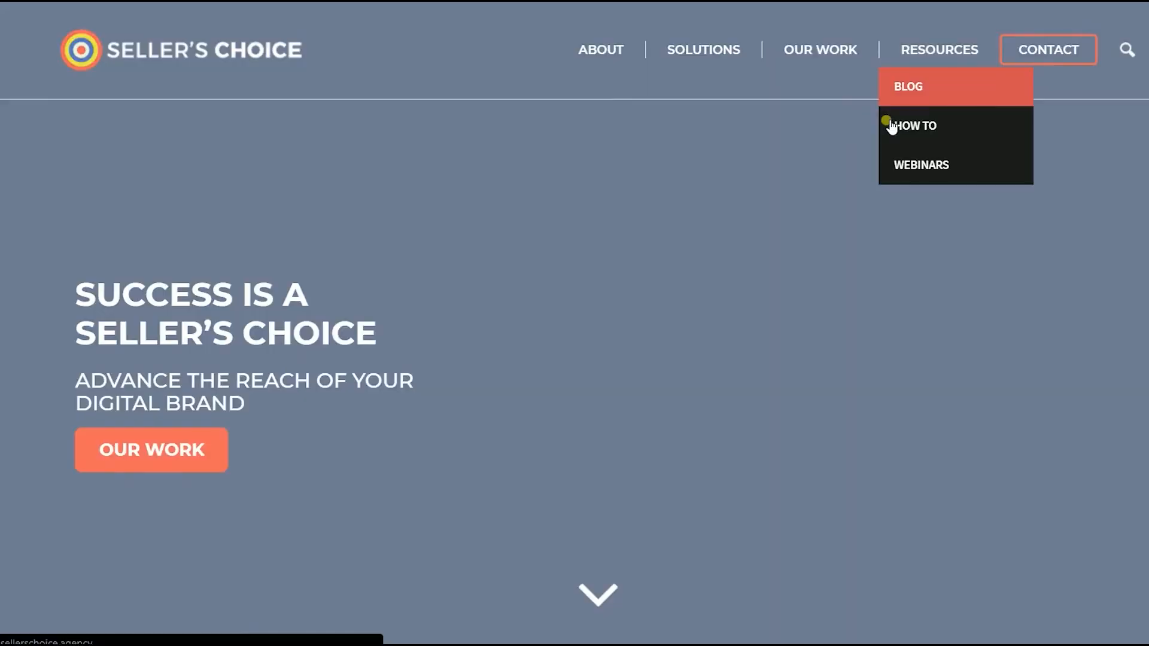
Step: Browse the How To guides and a webinar page, then return to How To
{"action": "left_click", "coordinate": [887, 195]}
{"action": "scroll", "coordinate": [883, 205], "scroll_direction": "down", "scroll_amount": 5}
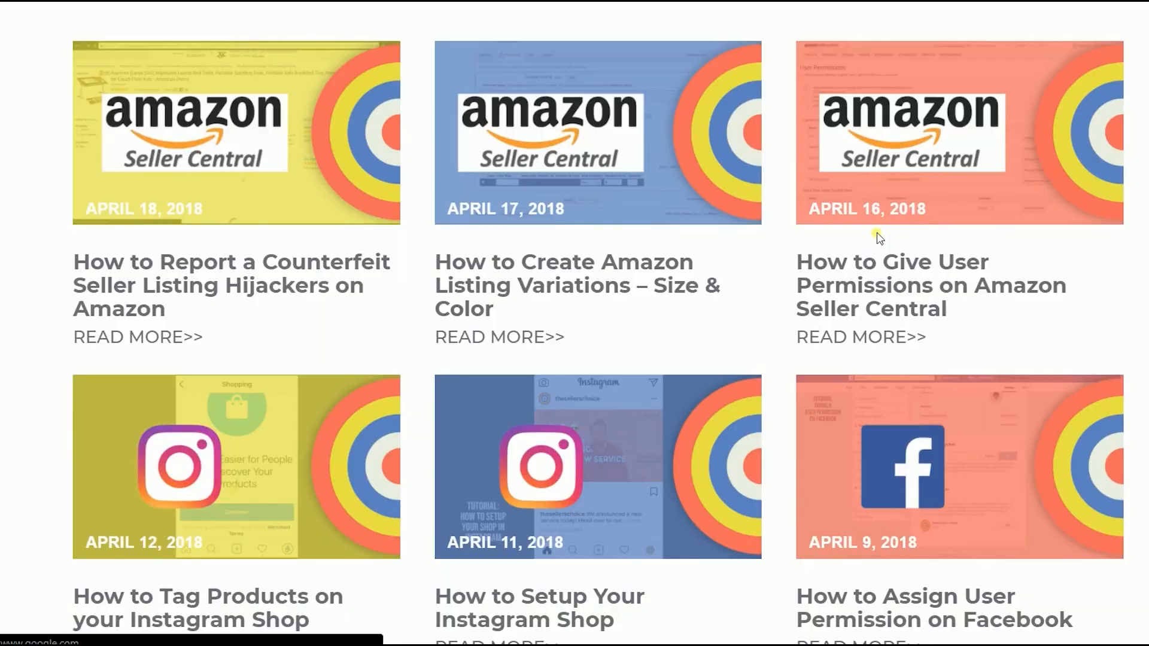
{"action": "scroll", "coordinate": [875, 233], "scroll_direction": "up", "scroll_amount": 5}
{"action": "mouse_move", "coordinate": [977, 49]}
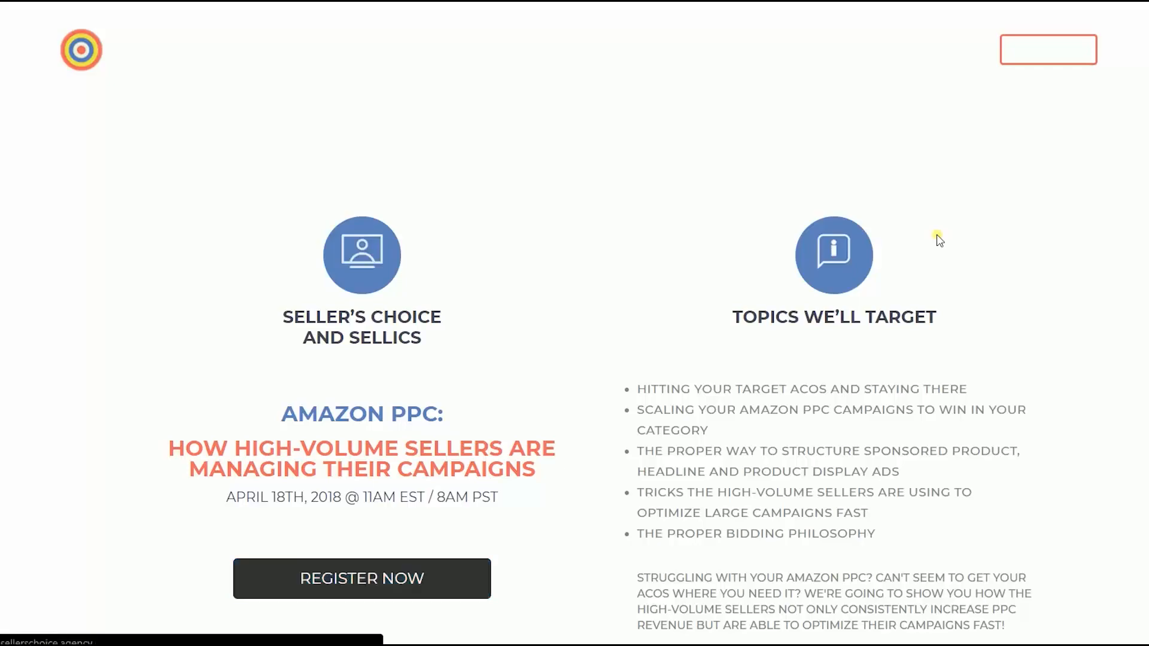
{"action": "scroll", "coordinate": [938, 237], "scroll_direction": "down", "scroll_amount": 3}
{"action": "scroll", "coordinate": [938, 237], "scroll_direction": "up", "scroll_amount": 3}
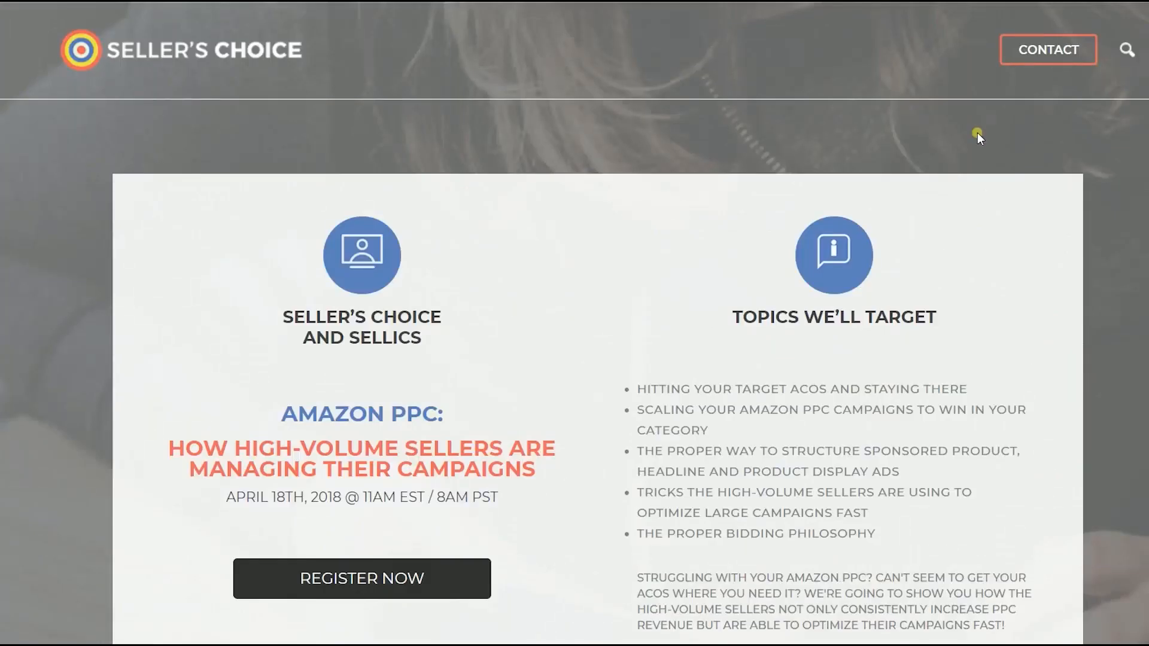
{"action": "key", "text": "alt+Left"}
Step: Open the Seller's Choice blog from the Resources menu and scroll its article listing
{"action": "mouse_move", "coordinate": [929, 59]}
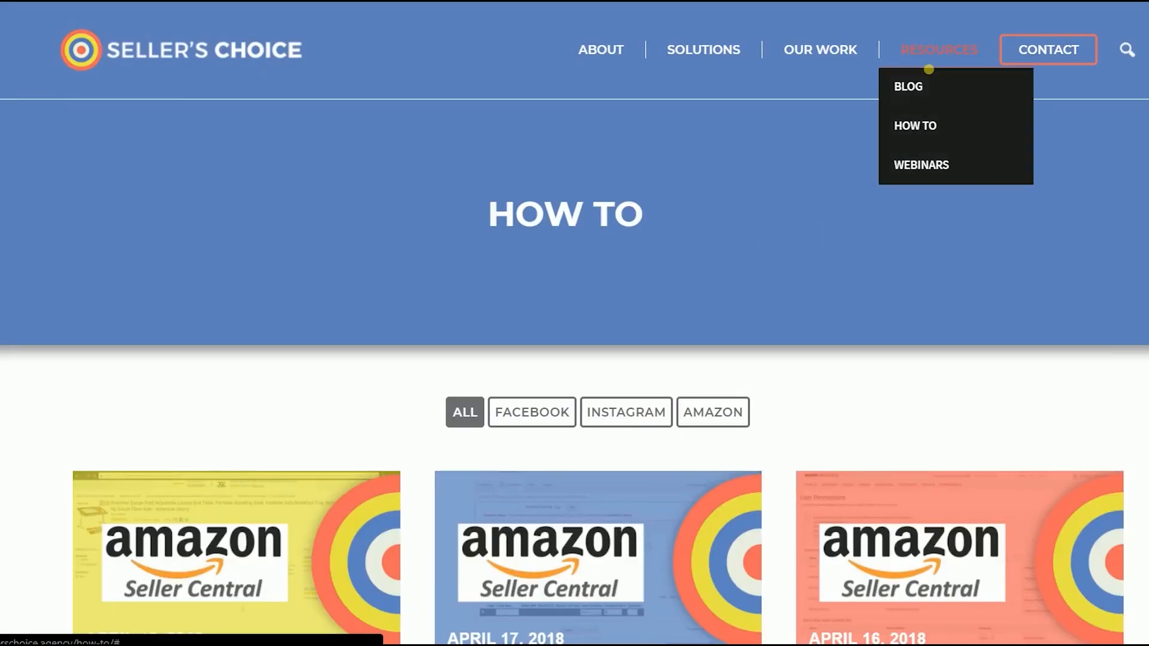
{"action": "left_click", "coordinate": [931, 105]}
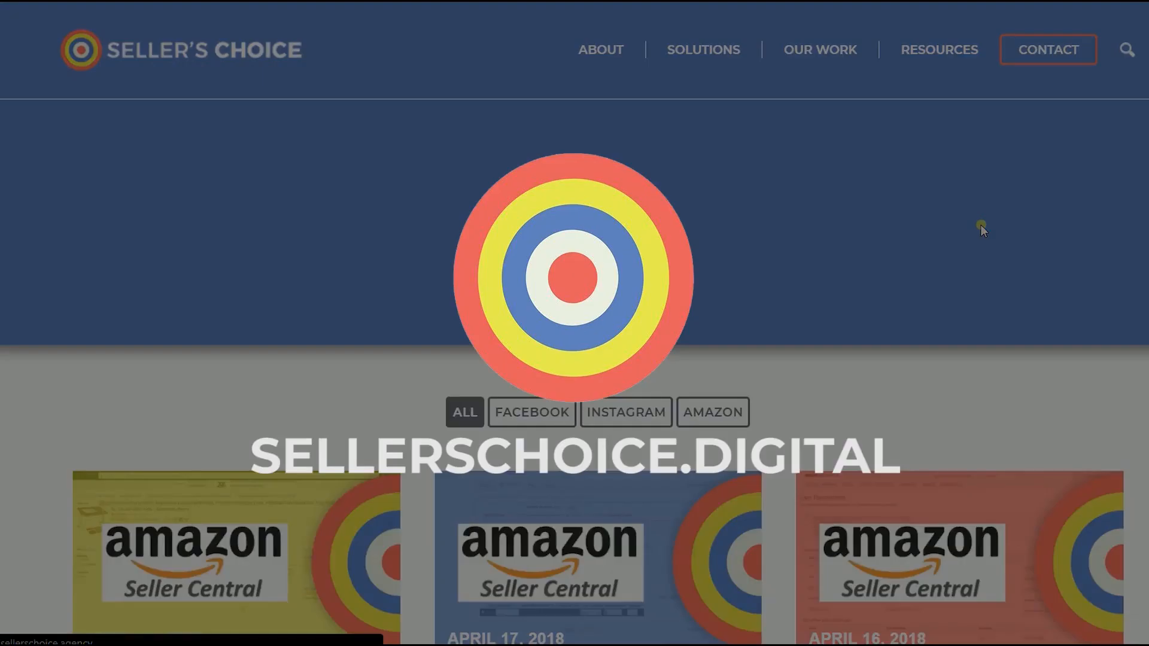
{"action": "scroll", "coordinate": [982, 226], "scroll_direction": "down", "scroll_amount": 12}
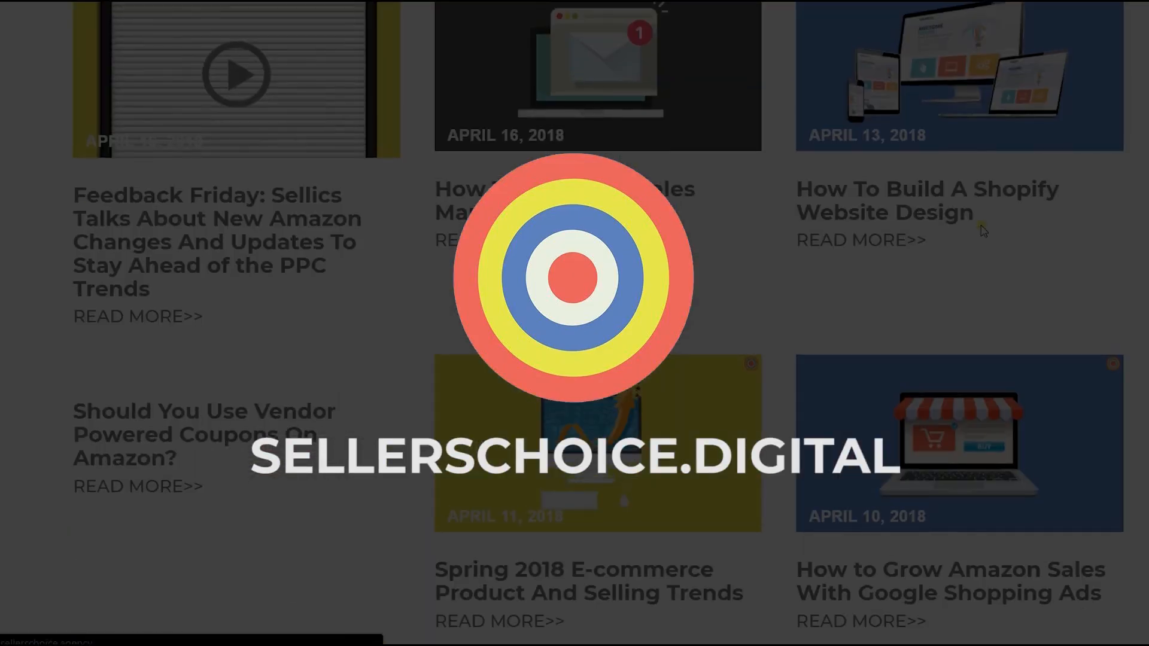
{"action": "scroll", "coordinate": [982, 228], "scroll_direction": "up", "scroll_amount": 12}
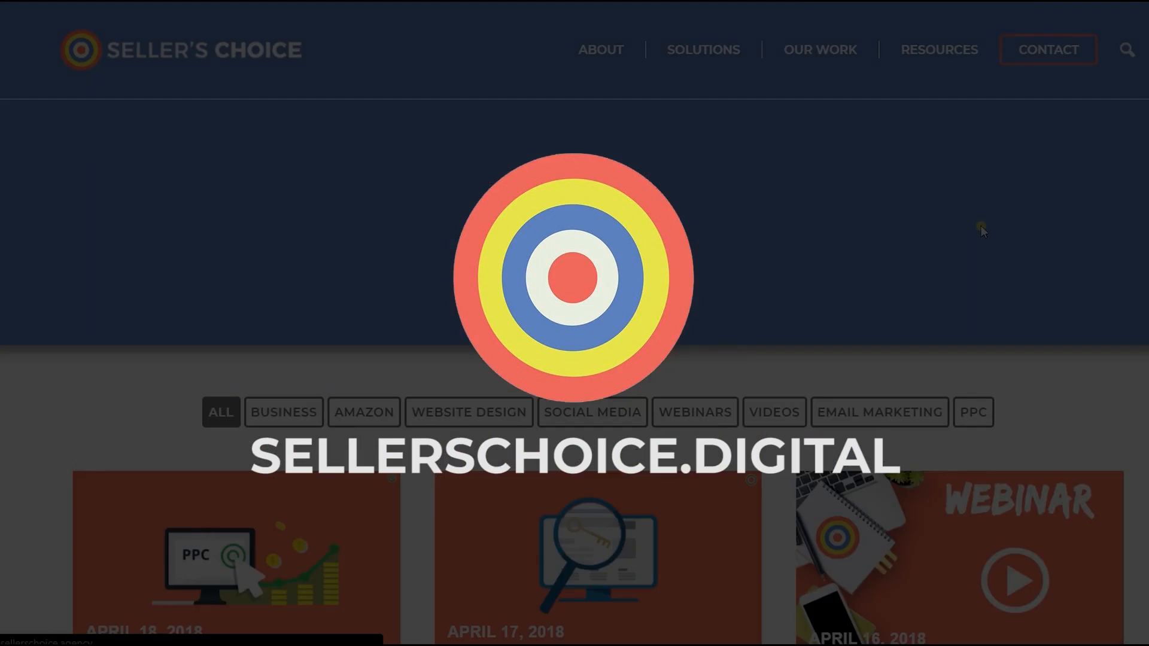